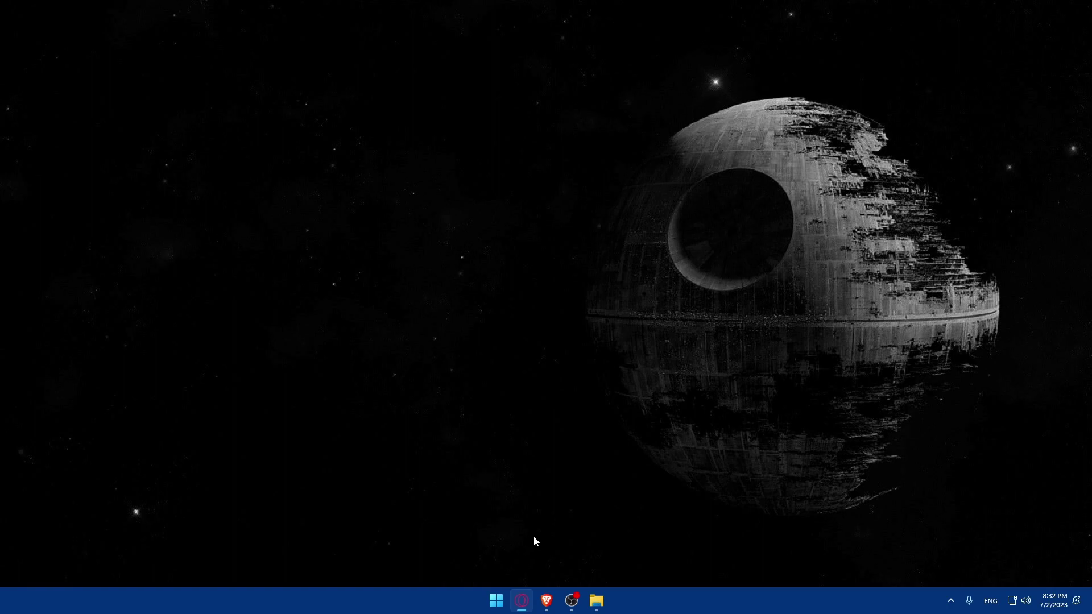
- Launch Brave and go to notion.com to reach the workspace's Getting Started page
left_click(547, 601)
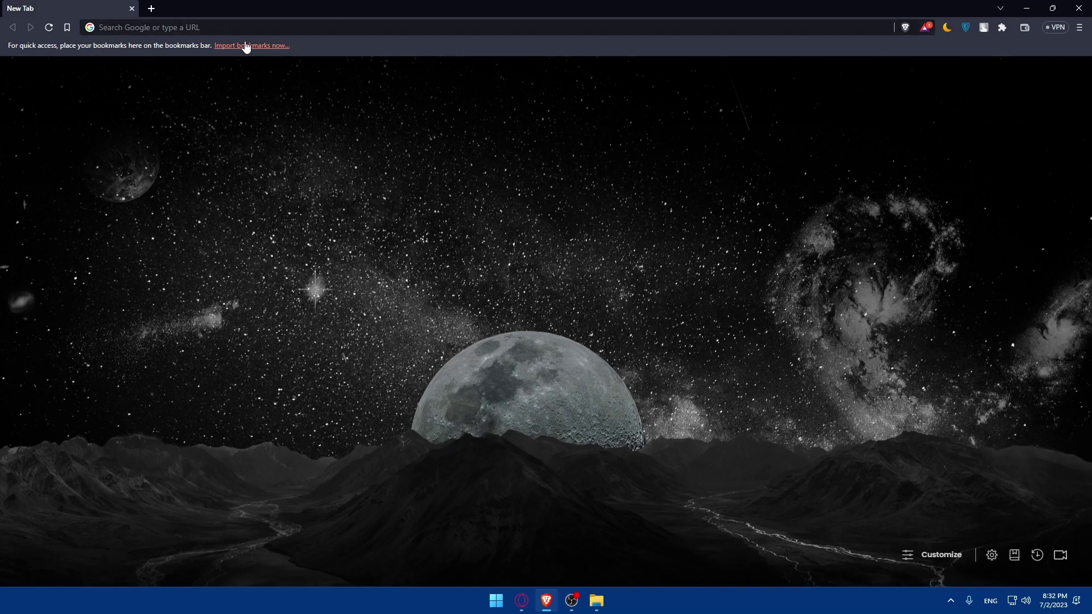
left_click(234, 29)
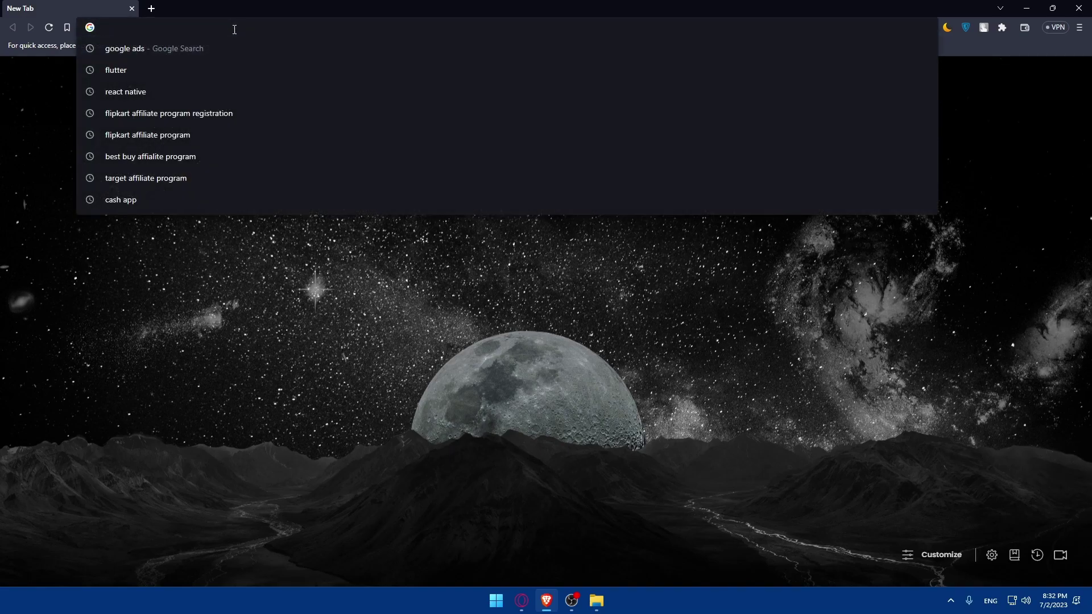
type("nikhi")
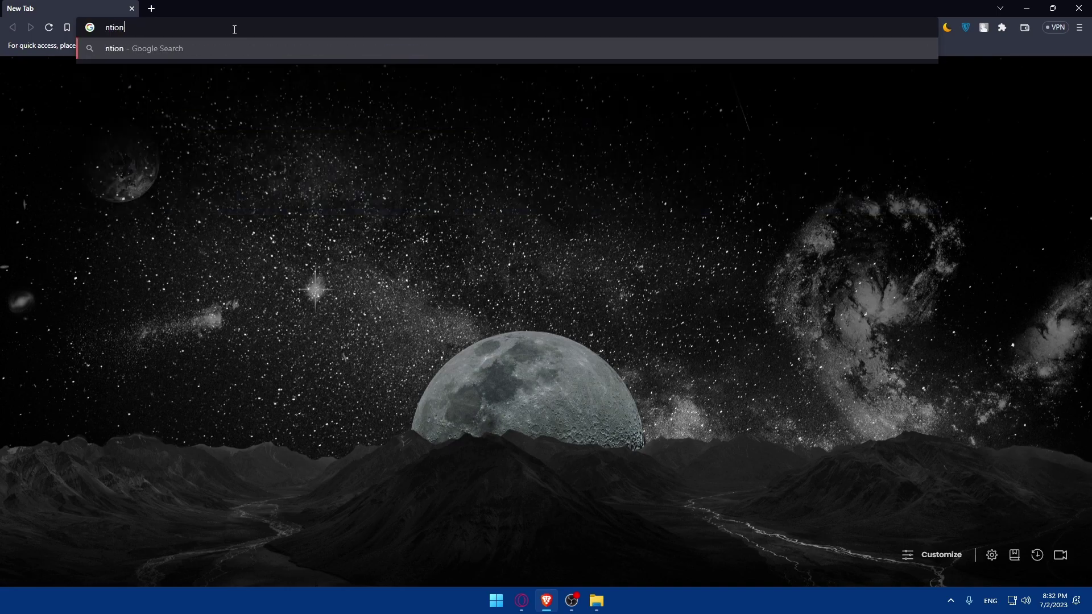
key("BackSpace")
key("BackSpace")
key("BackSpace")
key("BackSpace")
type("otion")
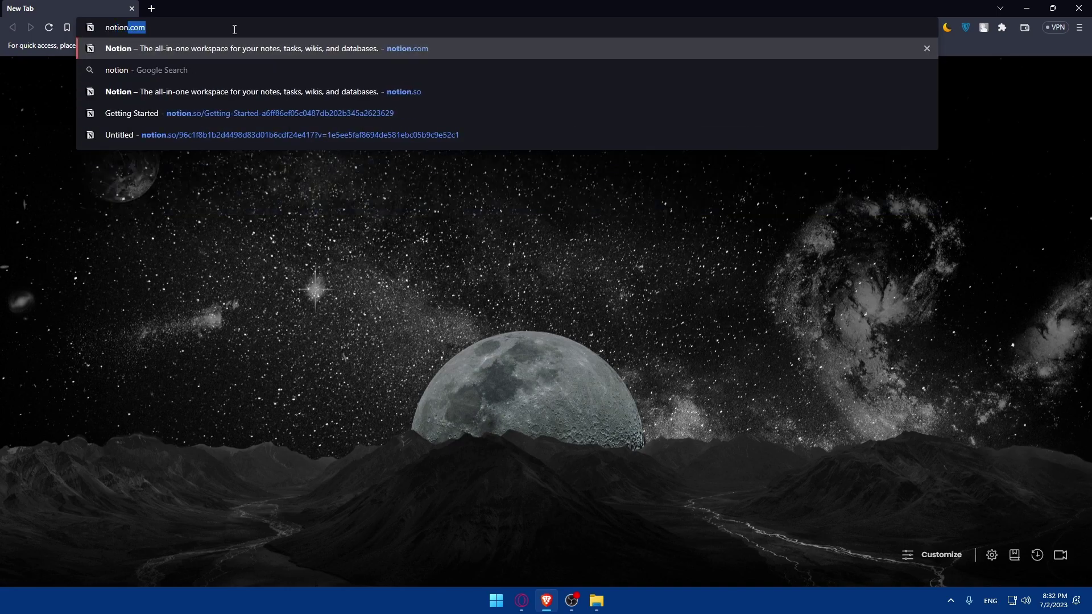
key("Return")
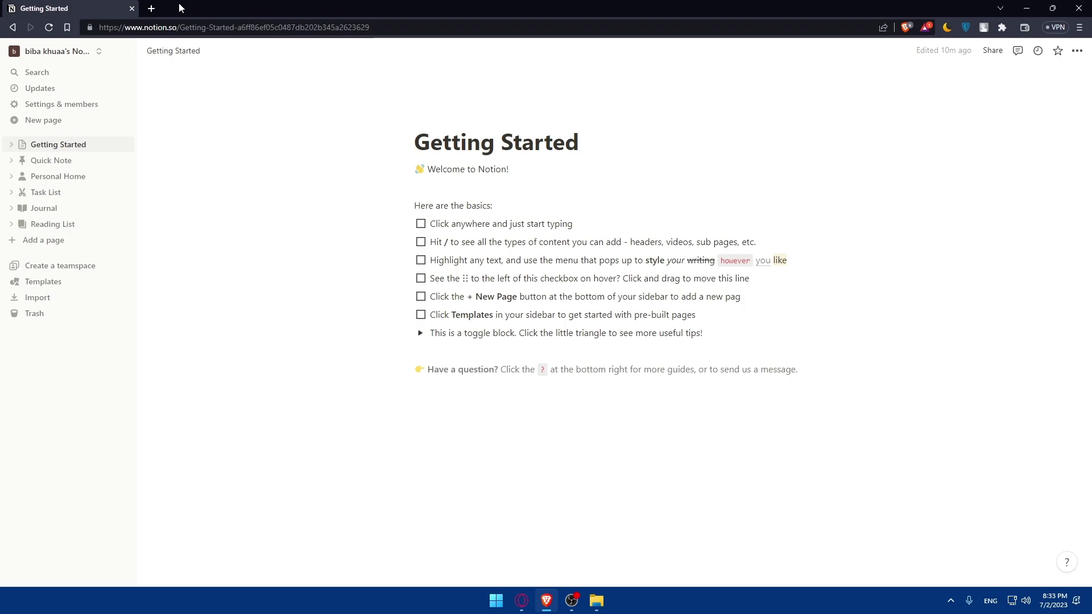
- Load open.spotify.com in a new browser tab next to Notion
left_click(151, 8)
type("spo")
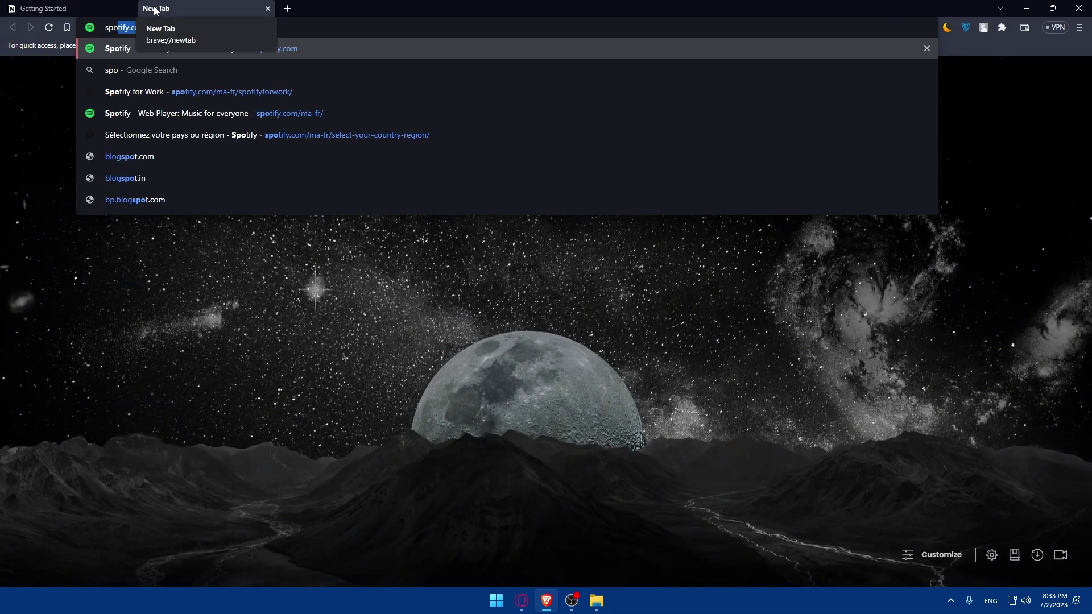
type("f")
key("BackSpace")
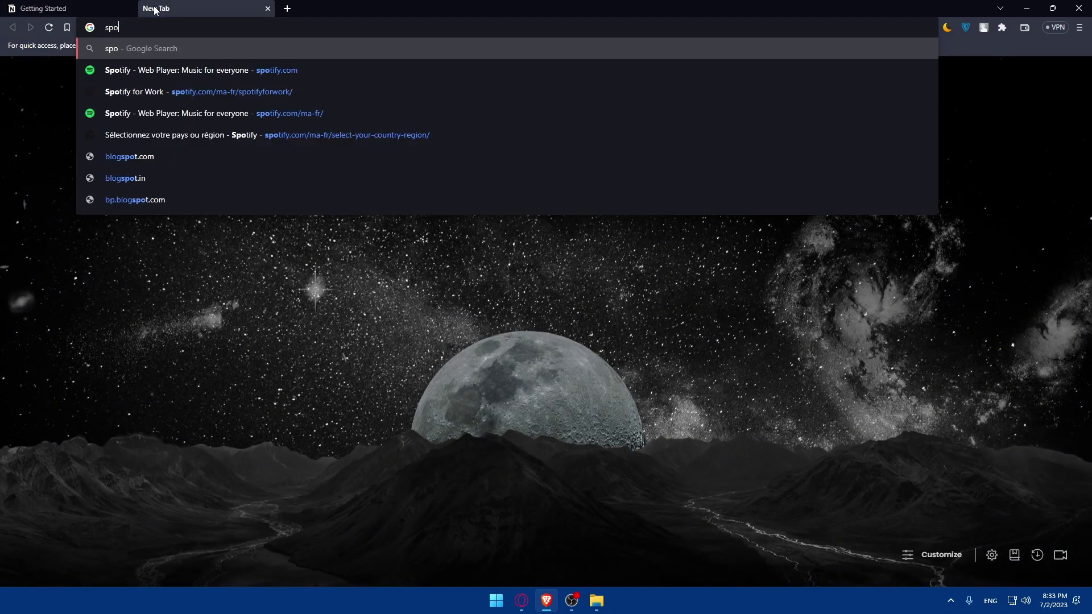
type("tify.com/?")
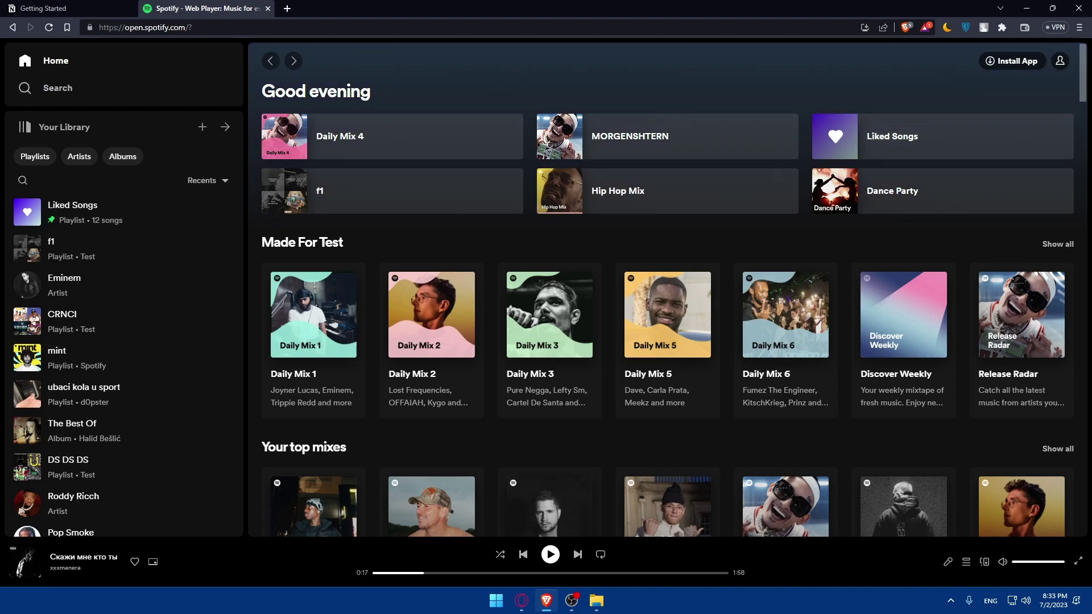
left_click(521, 601)
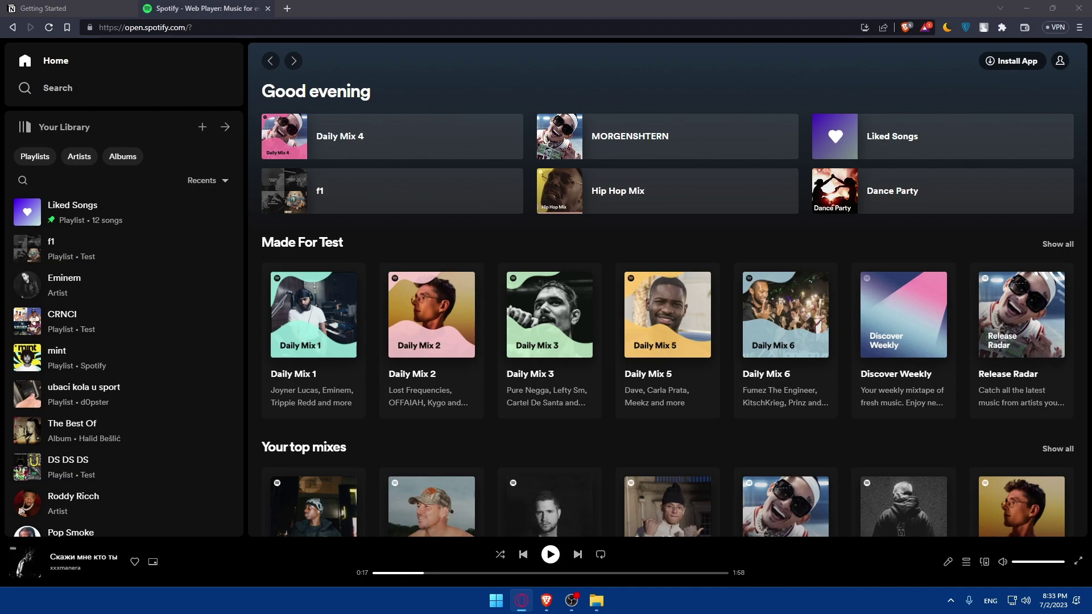
- Add an Untitled Notion page with a new calendar database, then go back to Spotify
left_click(57, 9)
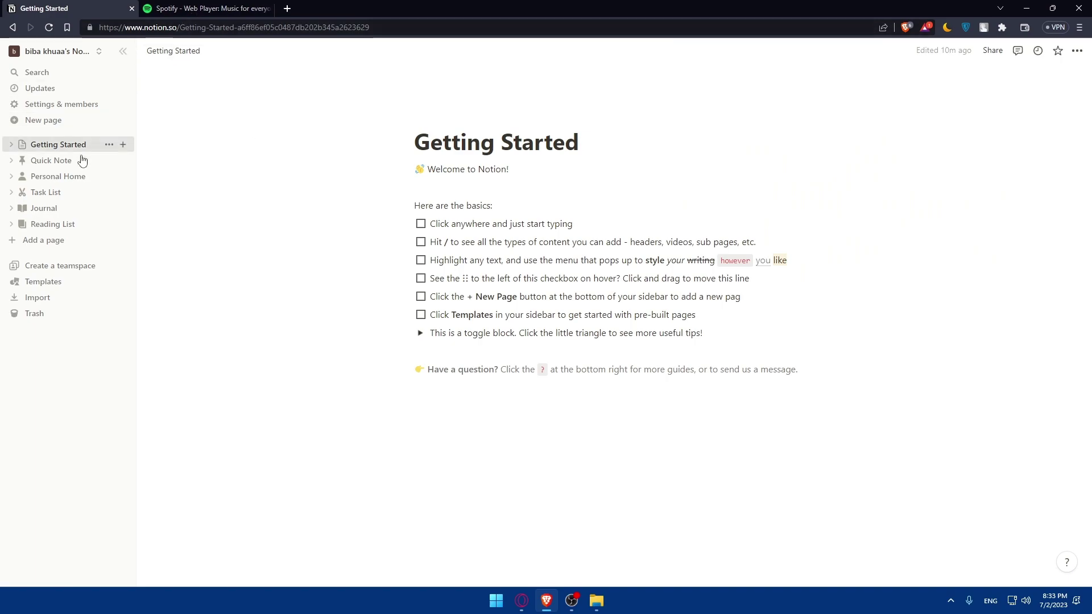
left_click(22, 240)
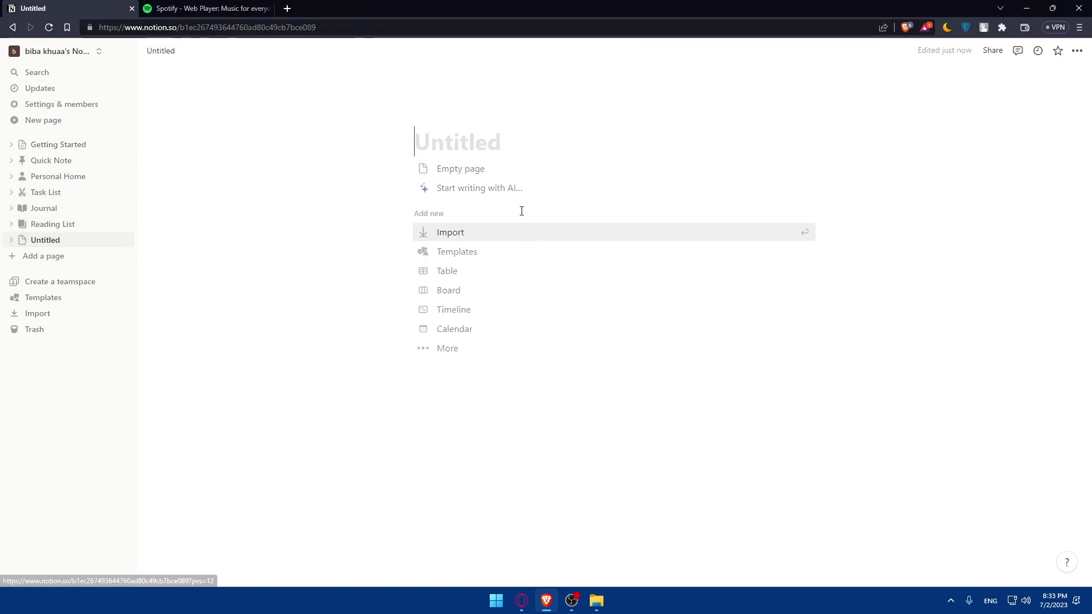
left_click(461, 330)
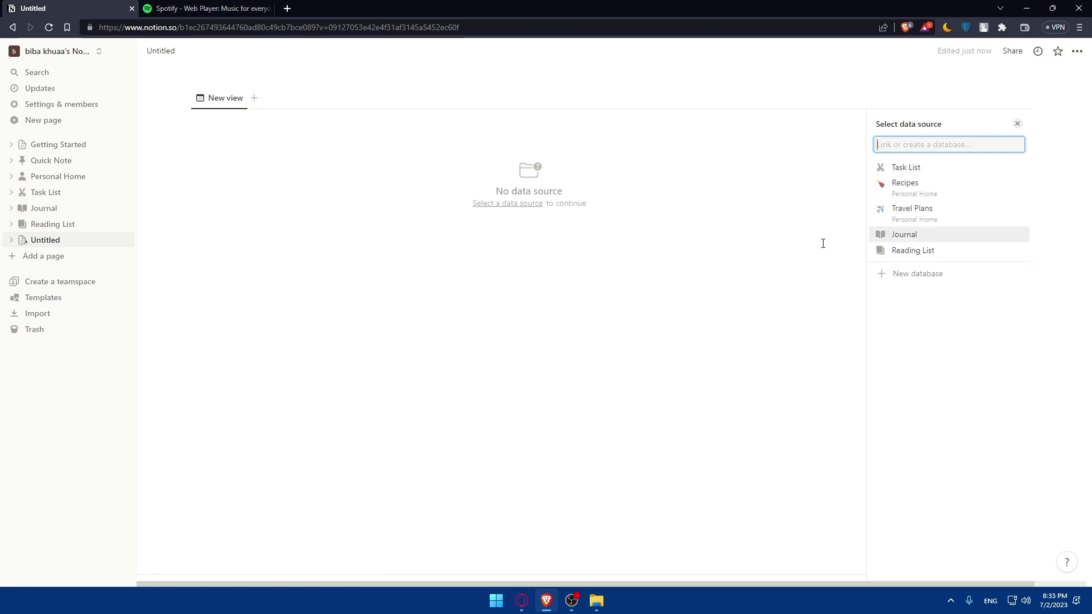
left_click(908, 276)
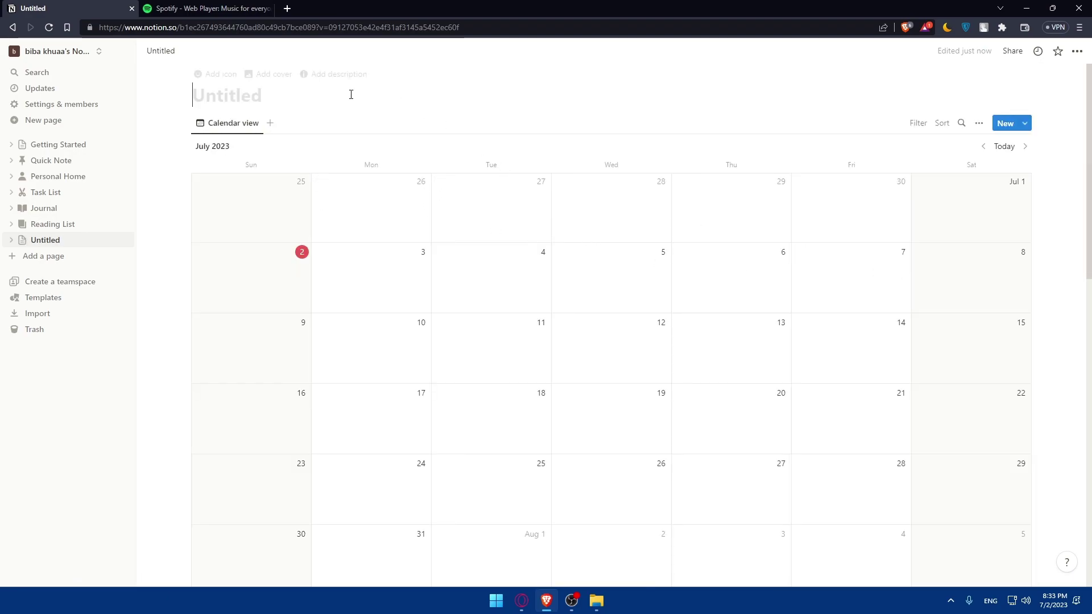
left_click(232, 7)
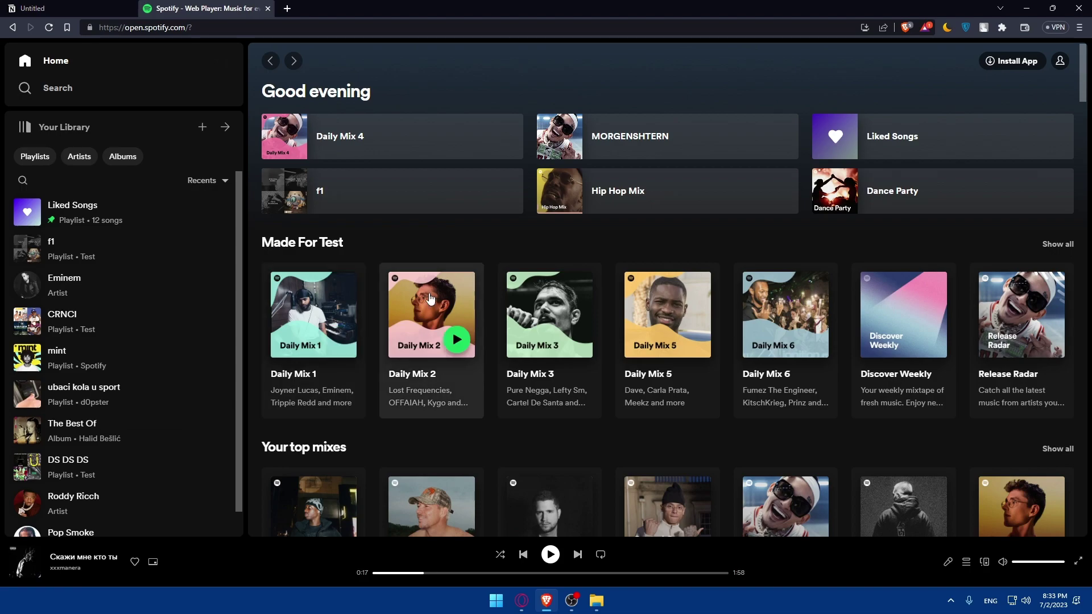
- Open the embed settings for Poppin' Them Thangs, the first Rap Workout track
scroll(733, 343, "down", 8)
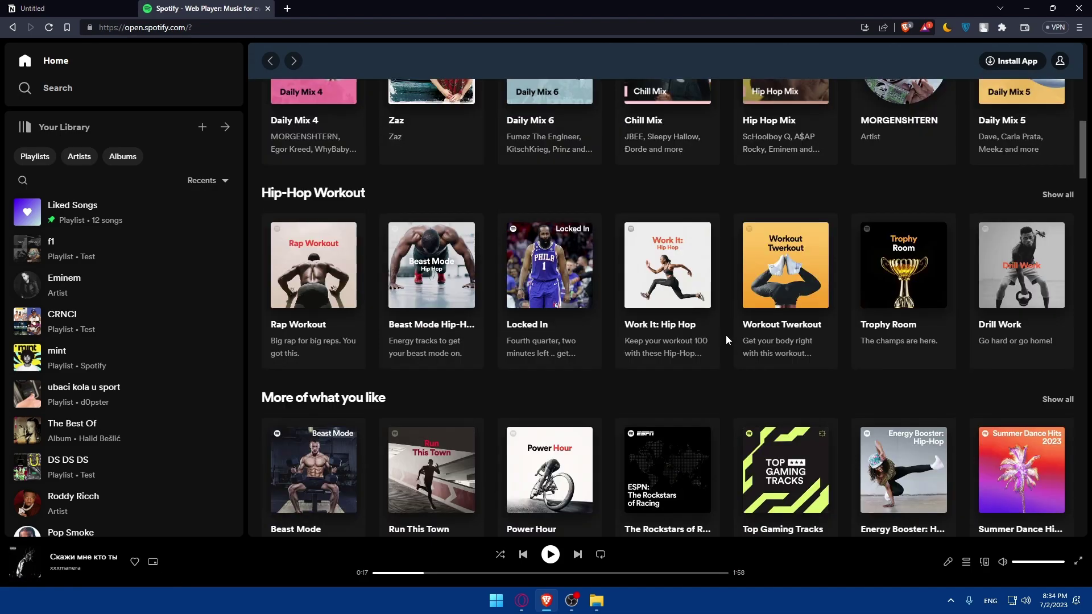
scroll(726, 340, "down", 3)
scroll(569, 352, "up", 2)
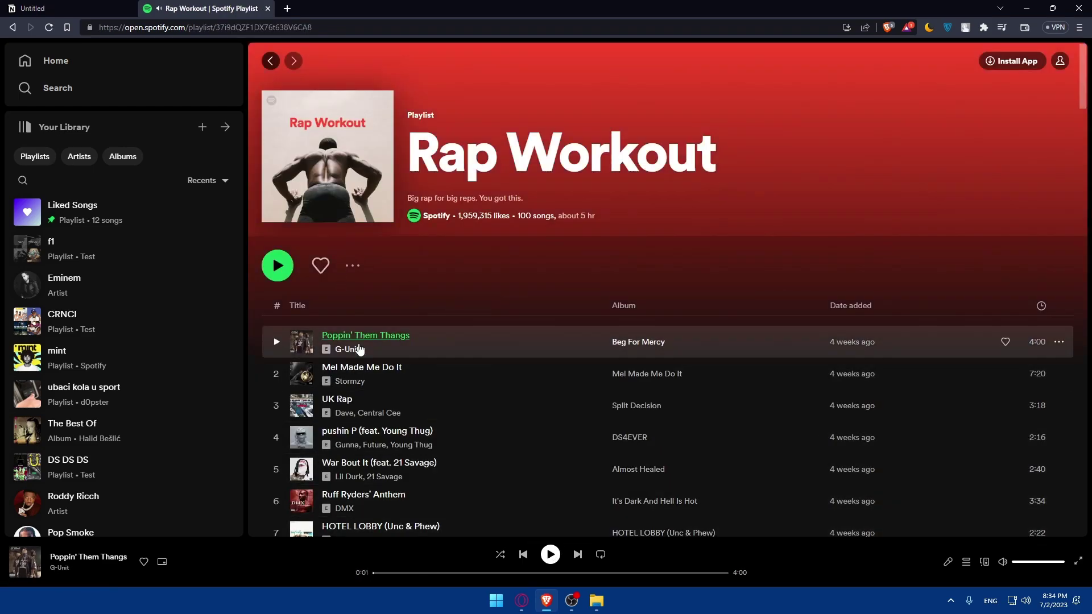
left_click(1059, 342)
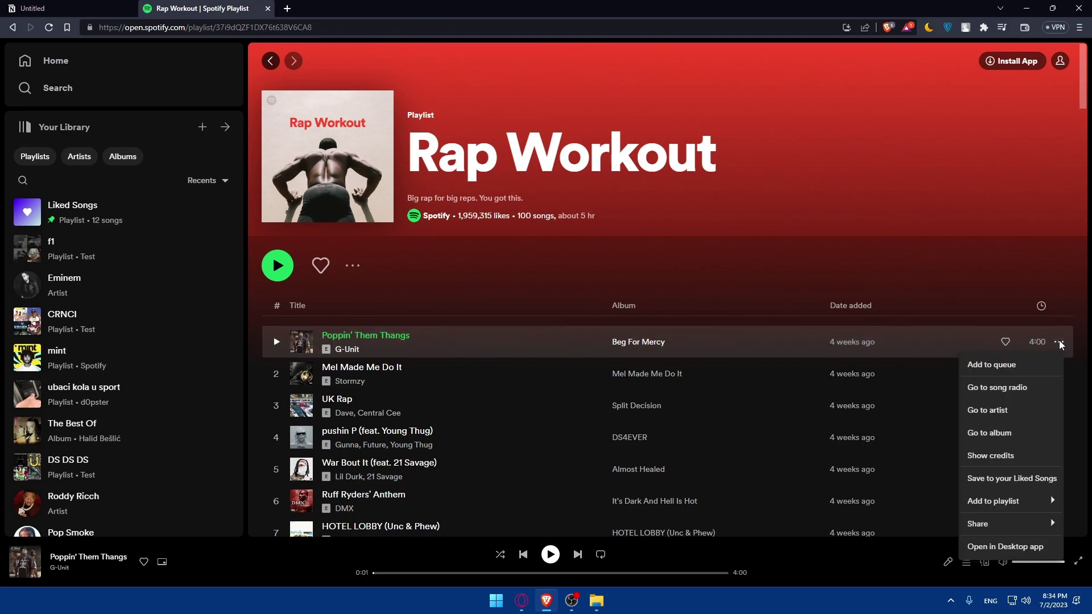
mouse_move(1017, 532)
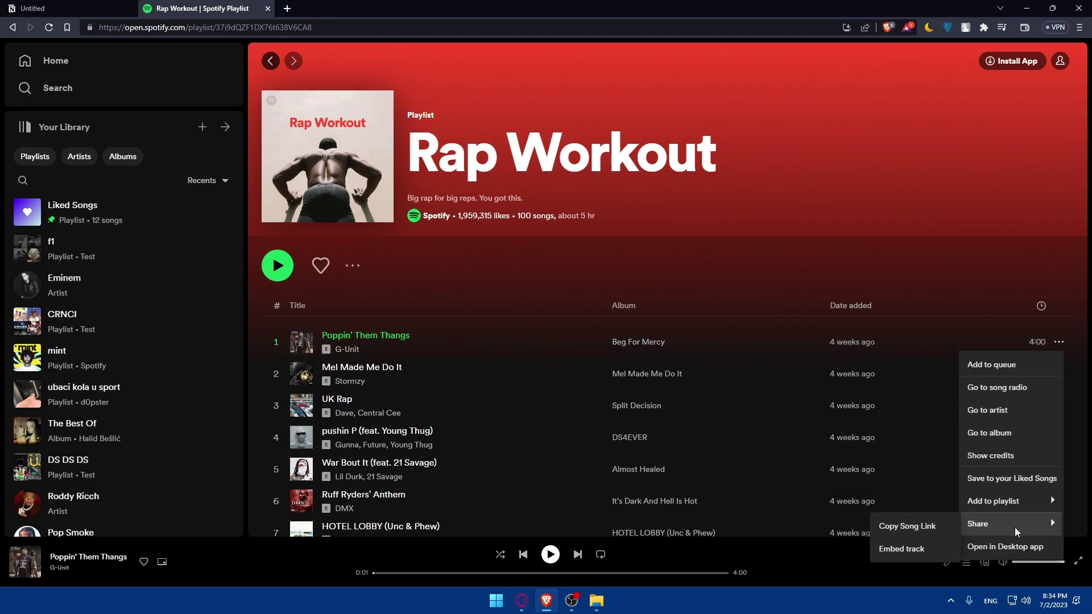
left_click(917, 550)
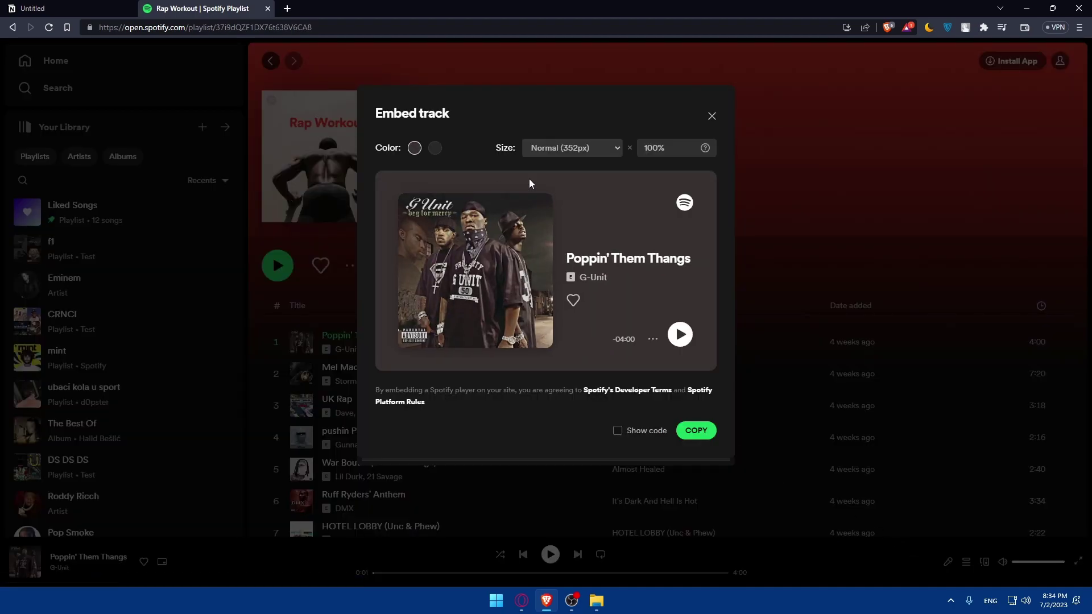
- Copy the track's embed code at Compact (152px) size with the light colour
left_click(560, 150)
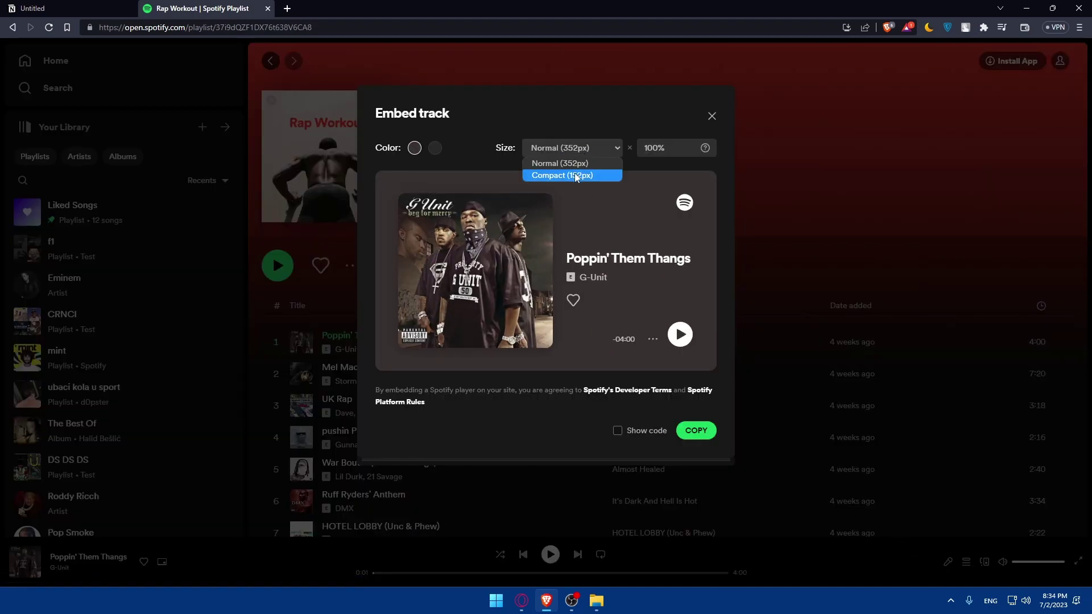
left_click(575, 173)
left_click(682, 150)
left_click_drag(682, 149, 629, 153)
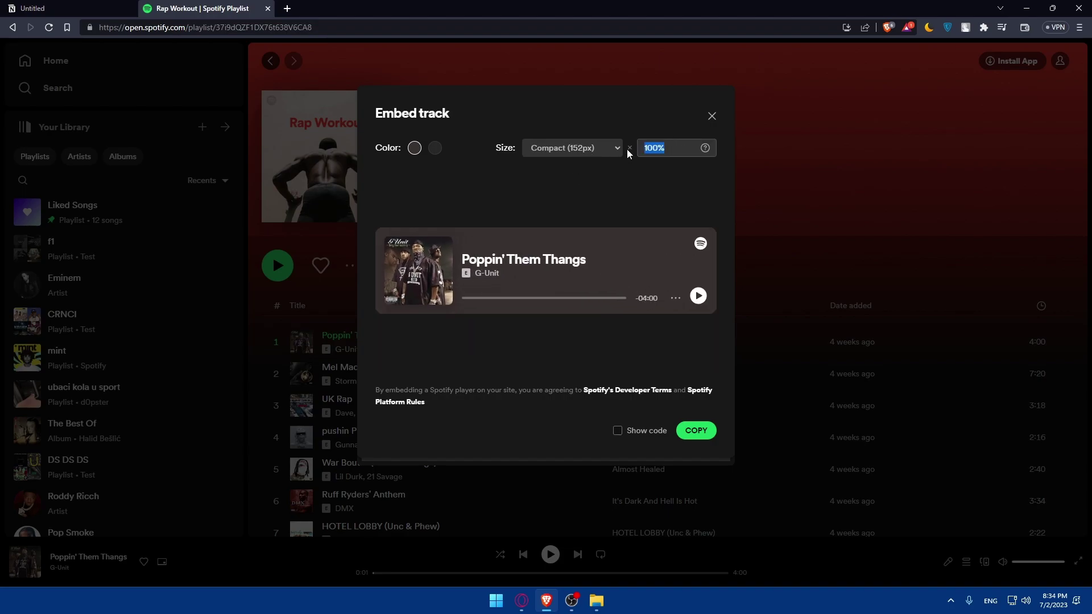
left_click(665, 148)
left_click(434, 148)
left_click(414, 148)
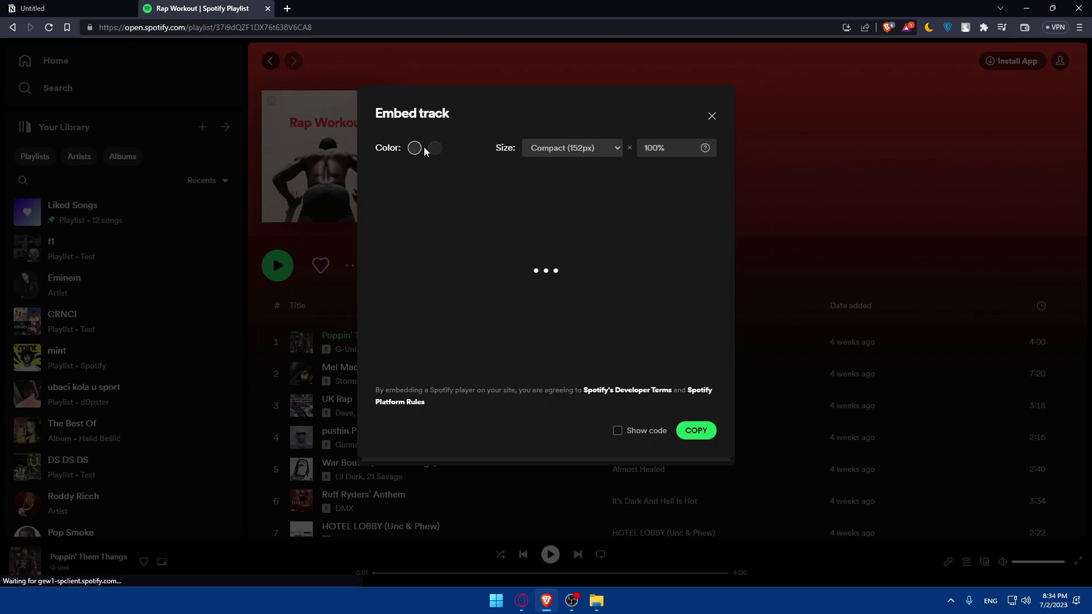
left_click(618, 432)
left_click(618, 432)
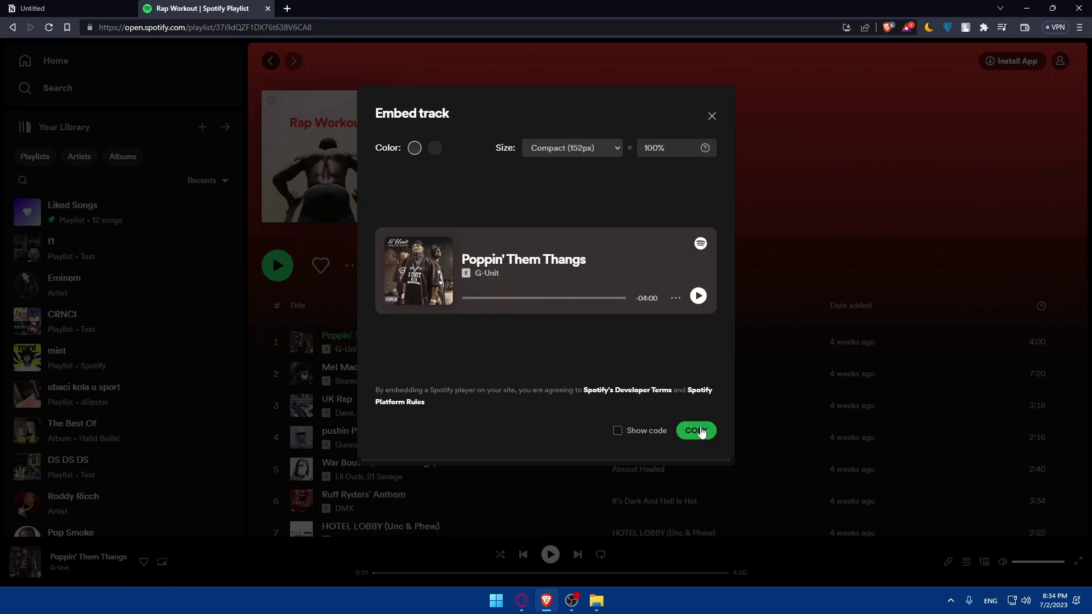
left_click(693, 431)
left_click(41, 7)
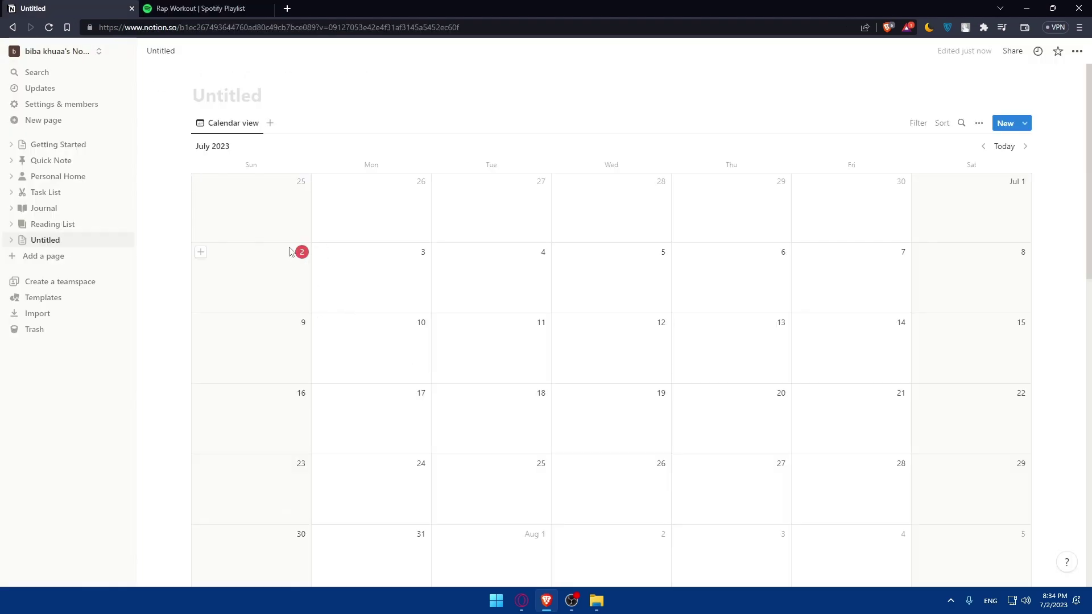
- Add a June 26 calendar entry with a blue music-note icon and a cover image
left_click(320, 182)
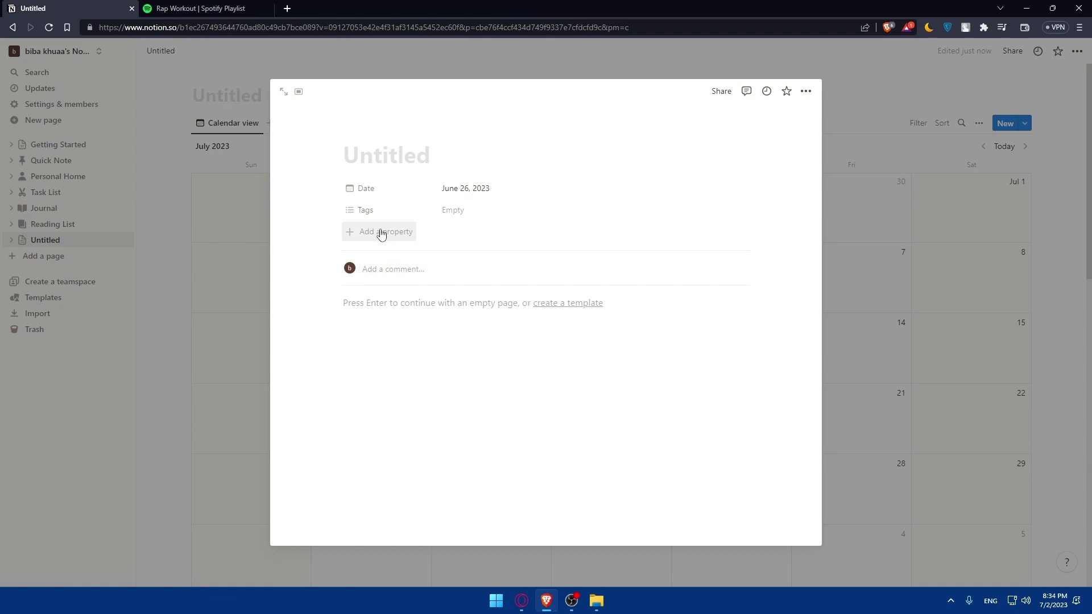
left_click(371, 131)
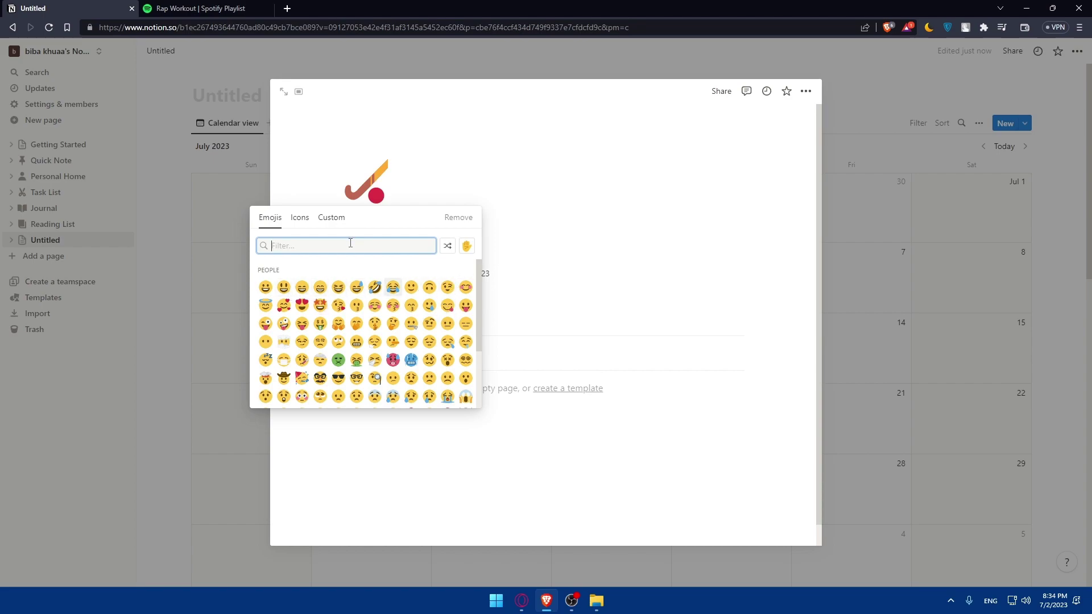
type("mus")
left_click(302, 272)
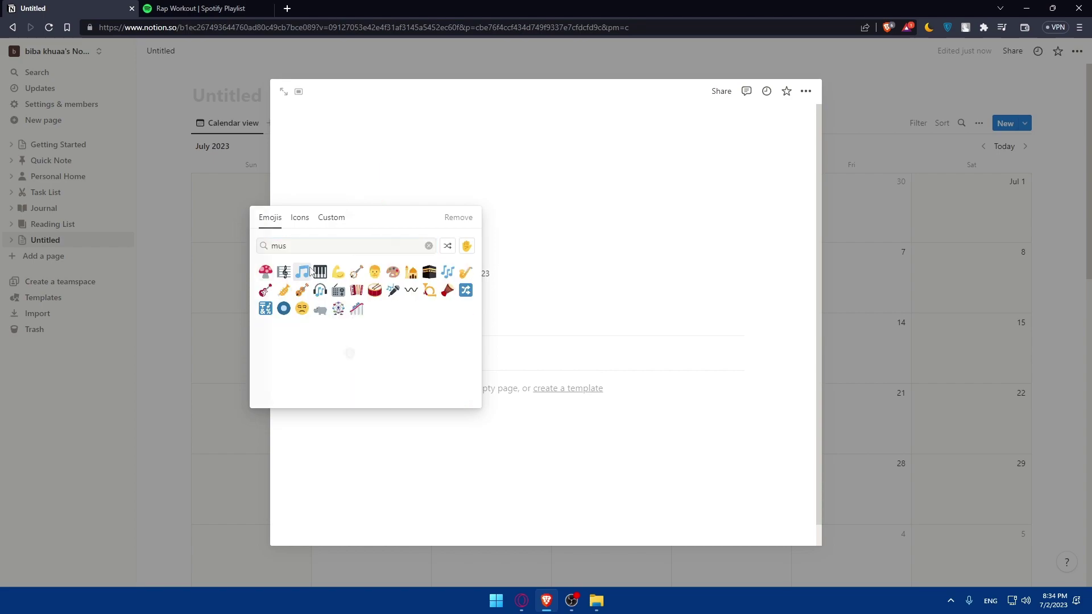
left_click(393, 249)
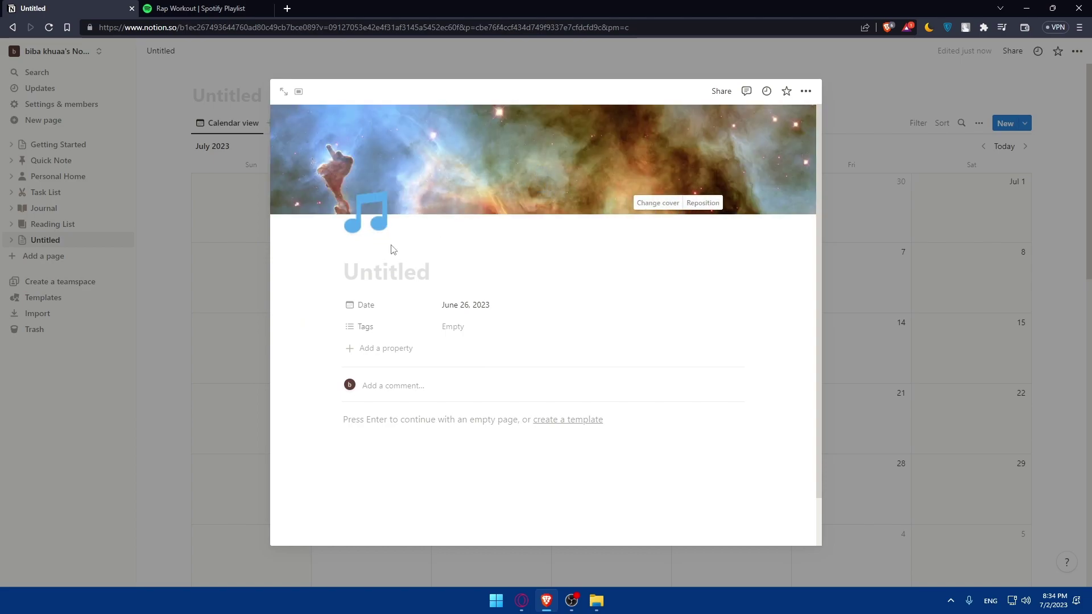
- Post the copied Spotify track embed code as the entry's comment, then close it
left_click(374, 273)
left_click(397, 385)
key("ctrl+v")
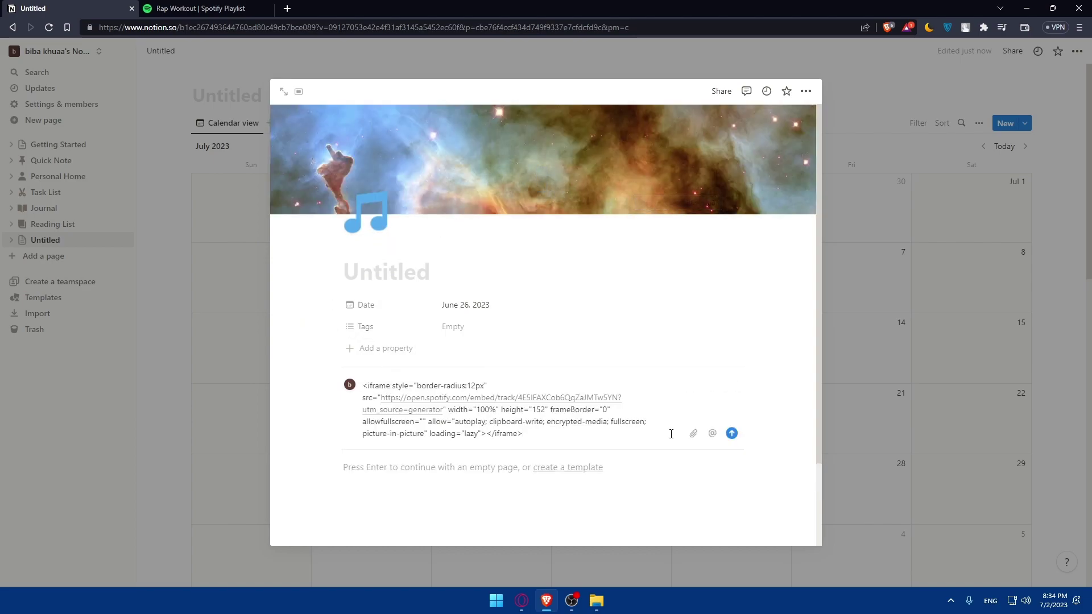
left_click(732, 433)
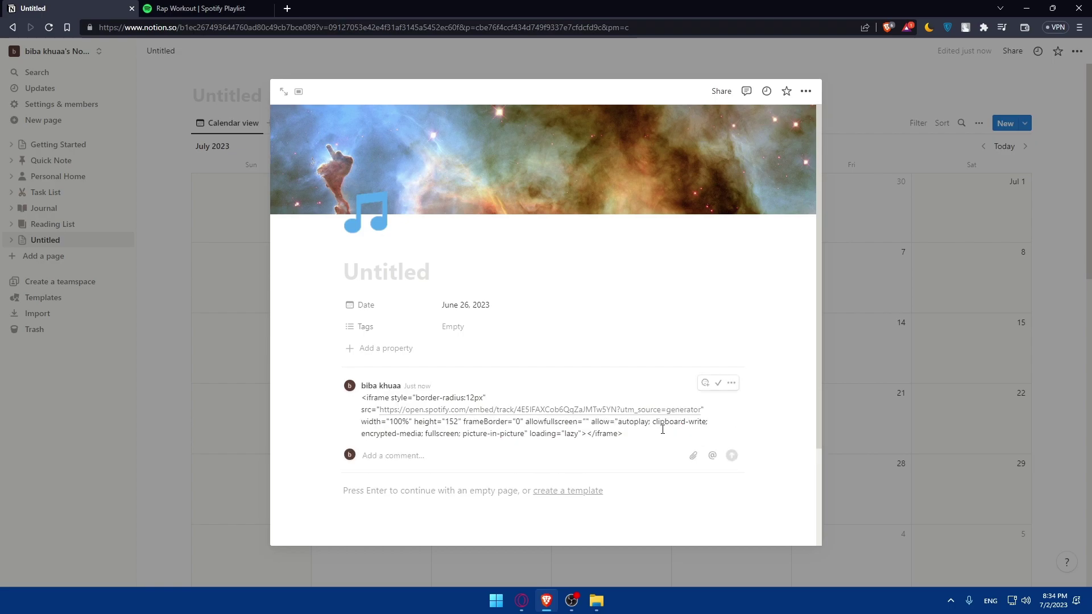
left_click(865, 219)
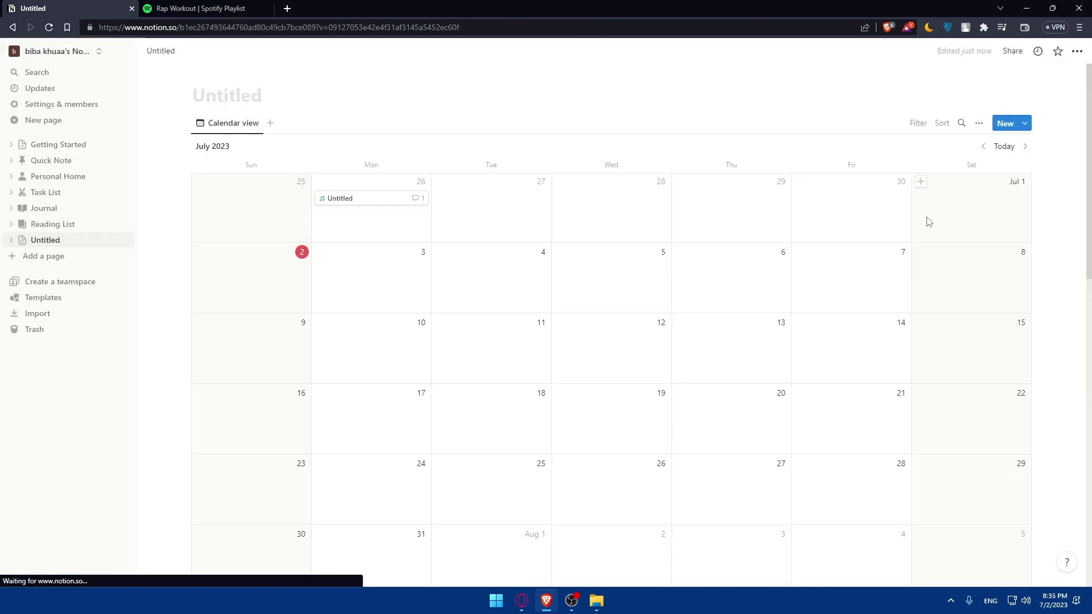
- Open the June 26 comment's Spotify link, play and pause the track, then close that tab
left_click(359, 204)
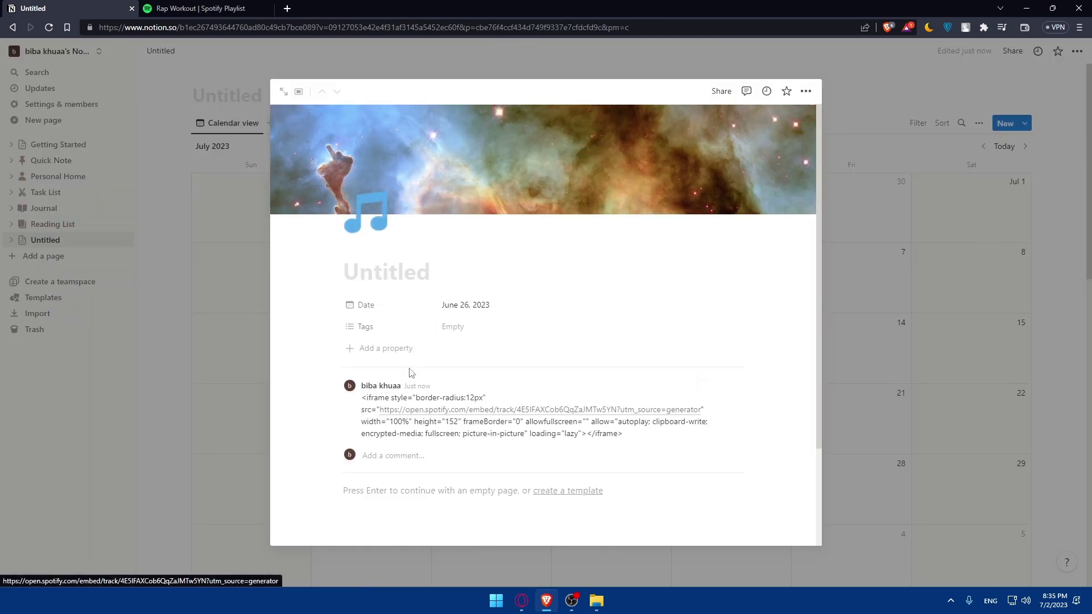
left_click(482, 412)
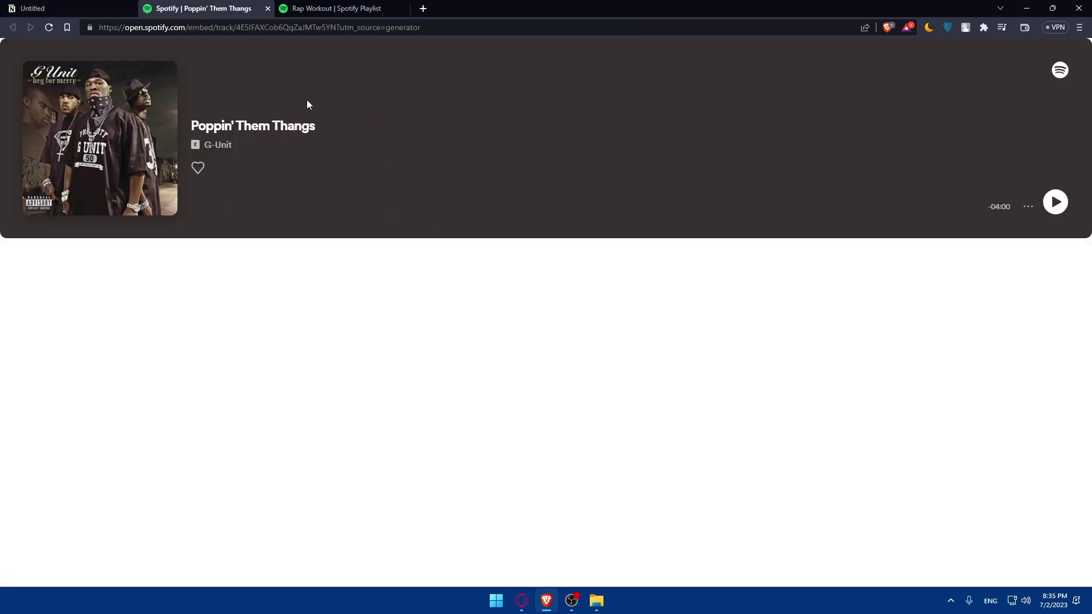
left_click(1056, 203)
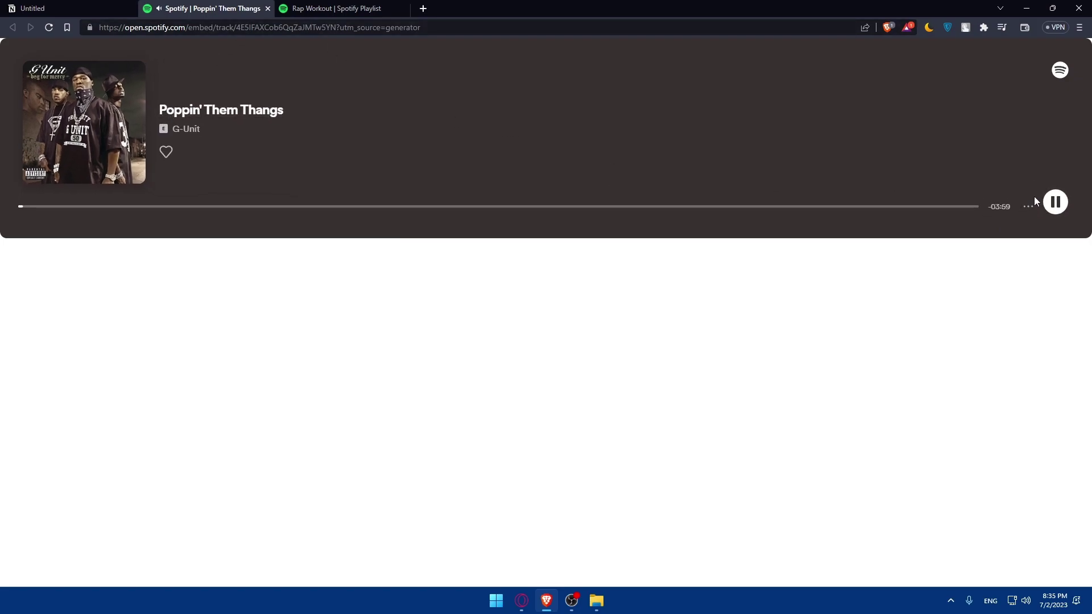
left_click(1055, 202)
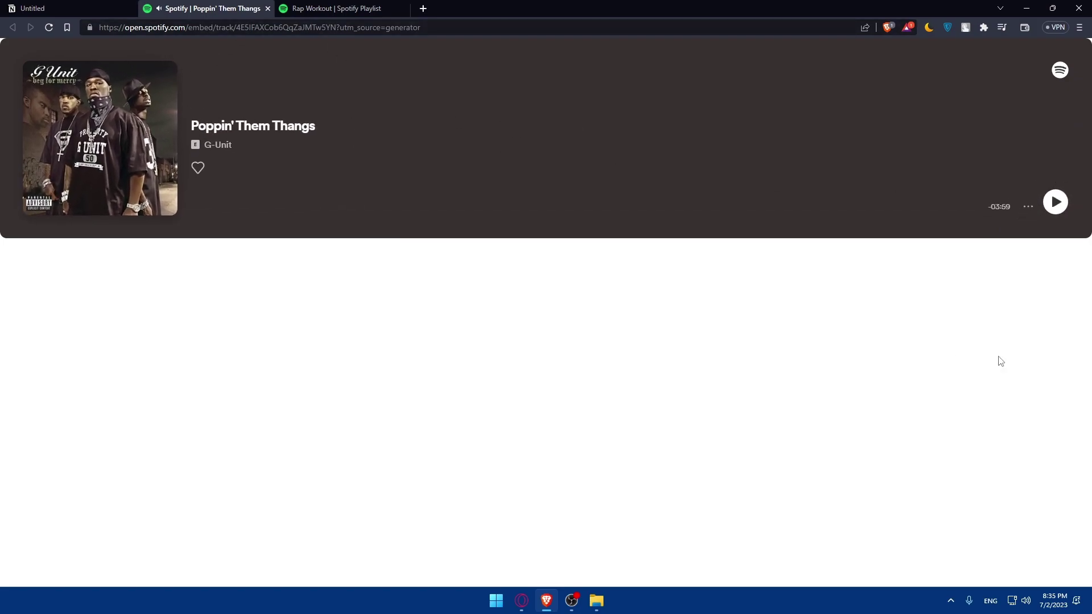
left_click(267, 7)
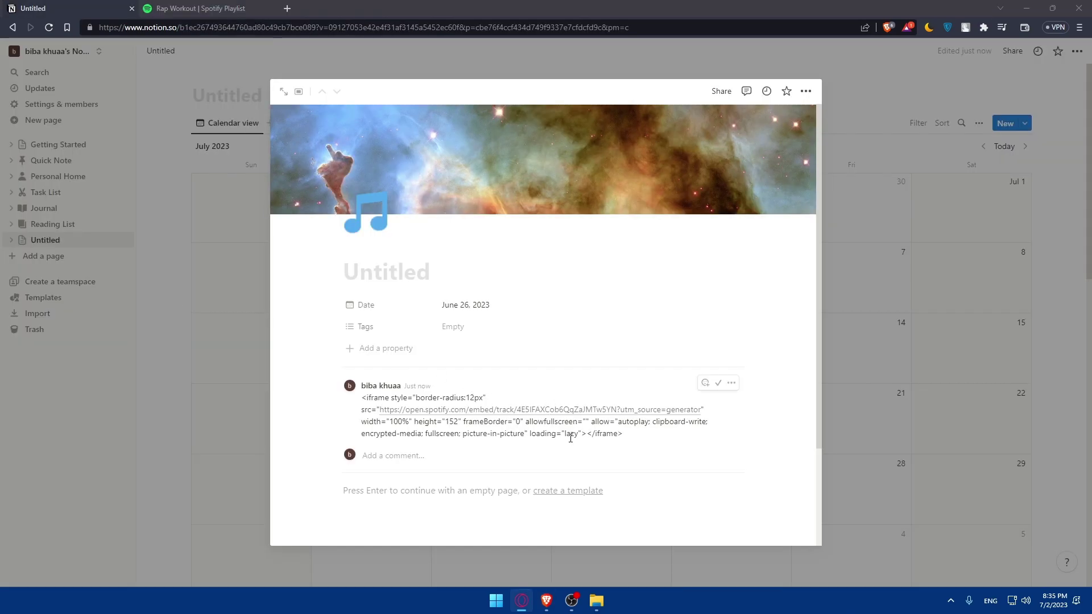
left_click(237, 10)
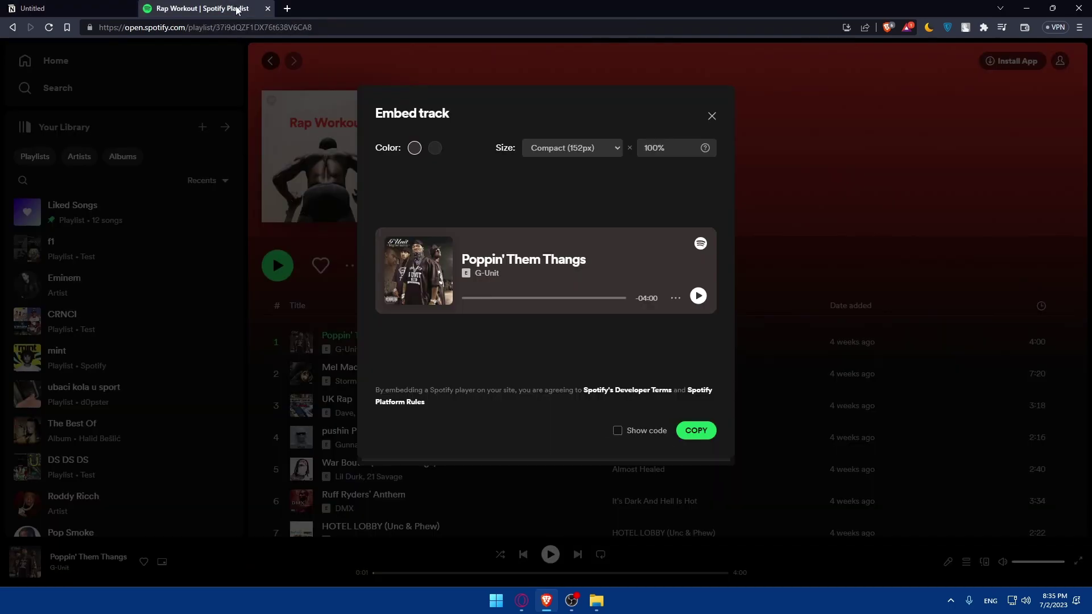
left_click(711, 118)
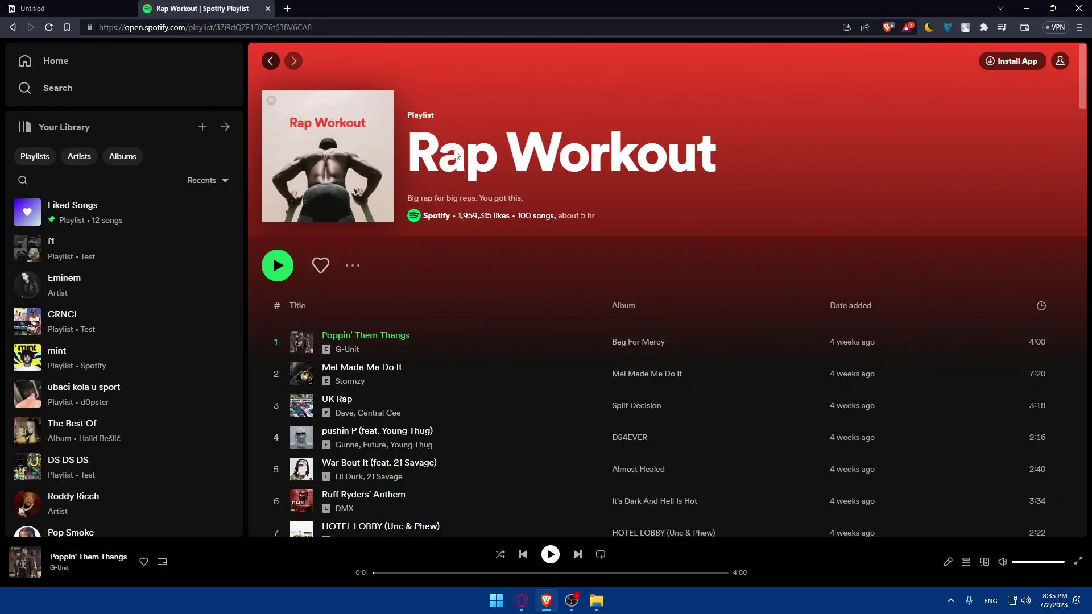
left_click(351, 266)
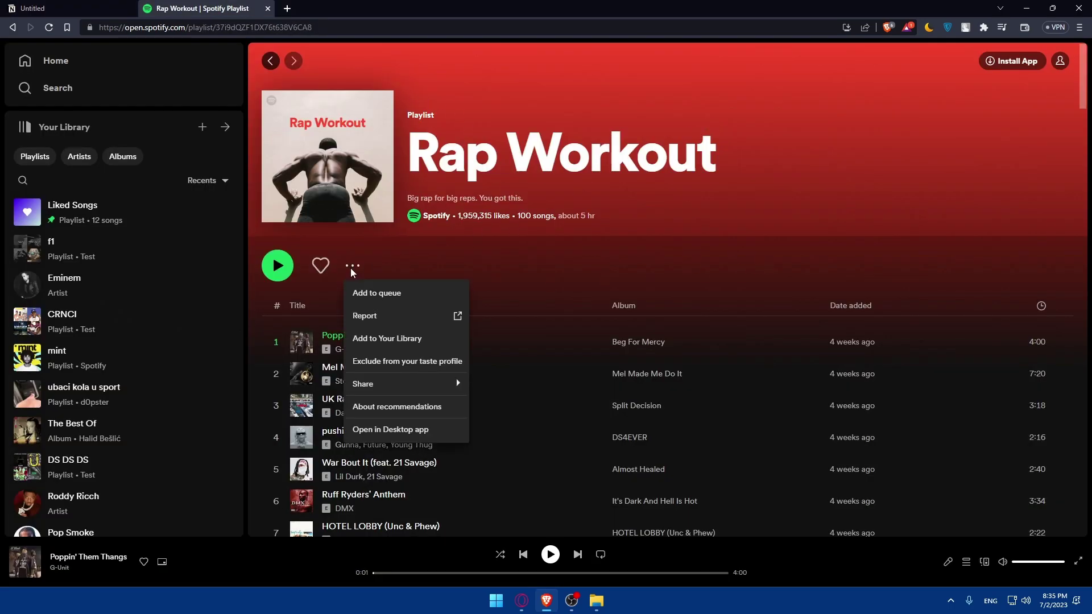
mouse_move(387, 379)
left_click(526, 410)
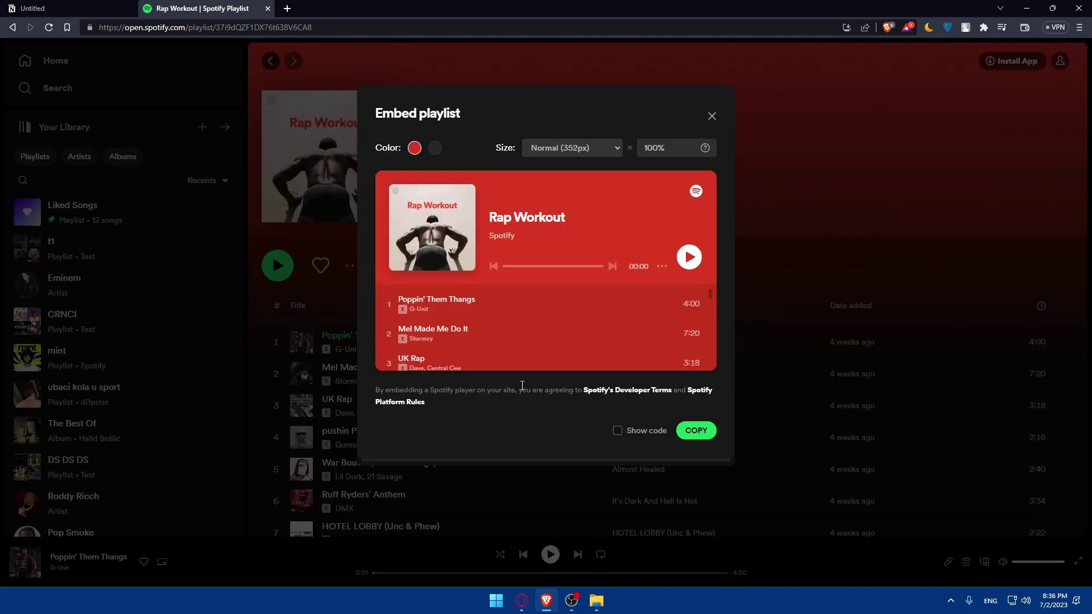
left_click(550, 149)
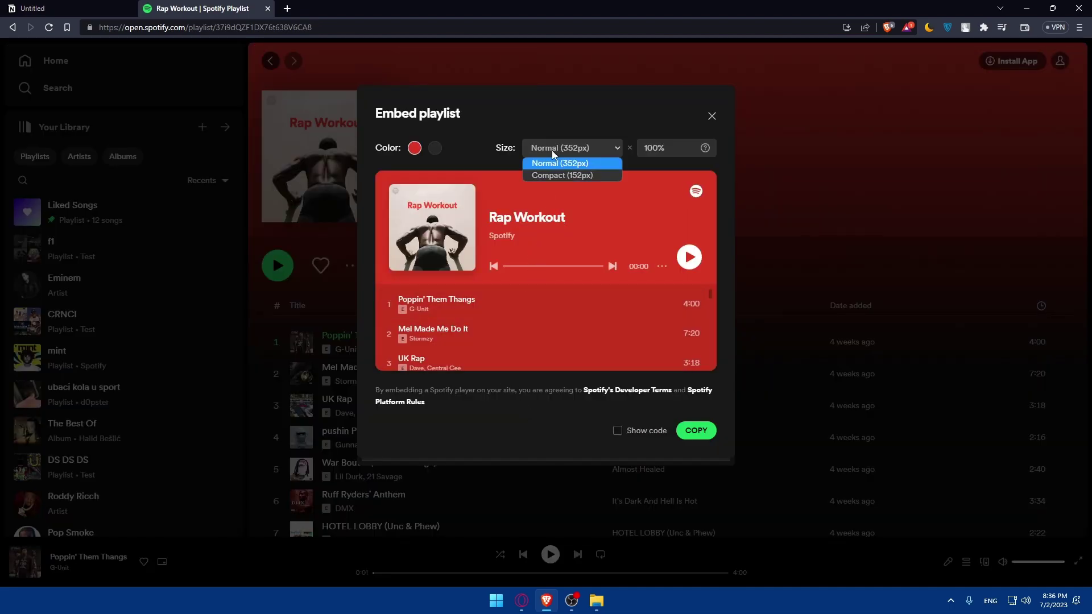
left_click(550, 161)
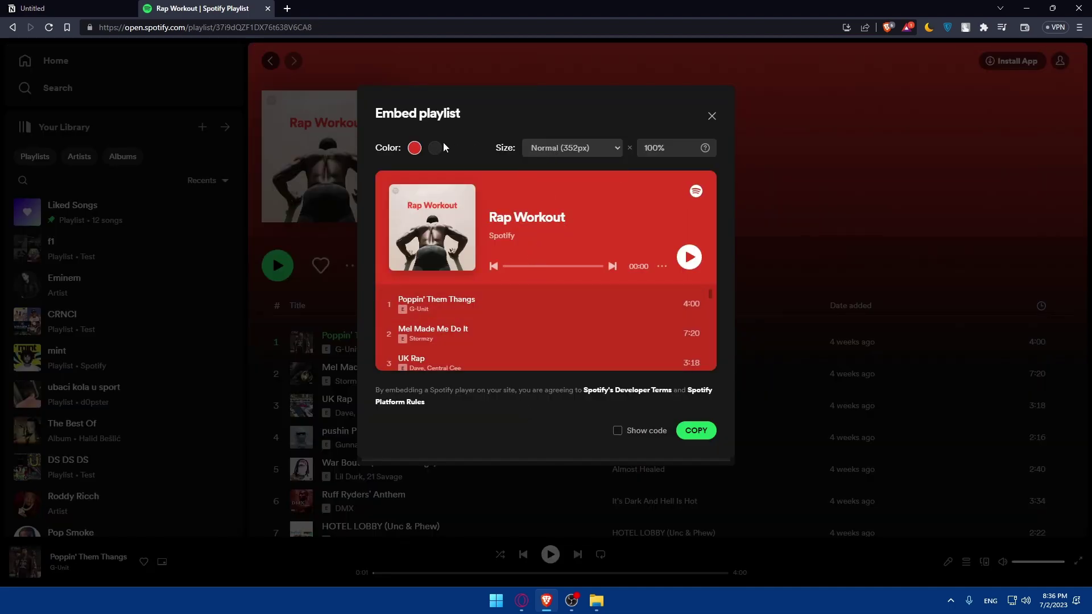
left_click(699, 431)
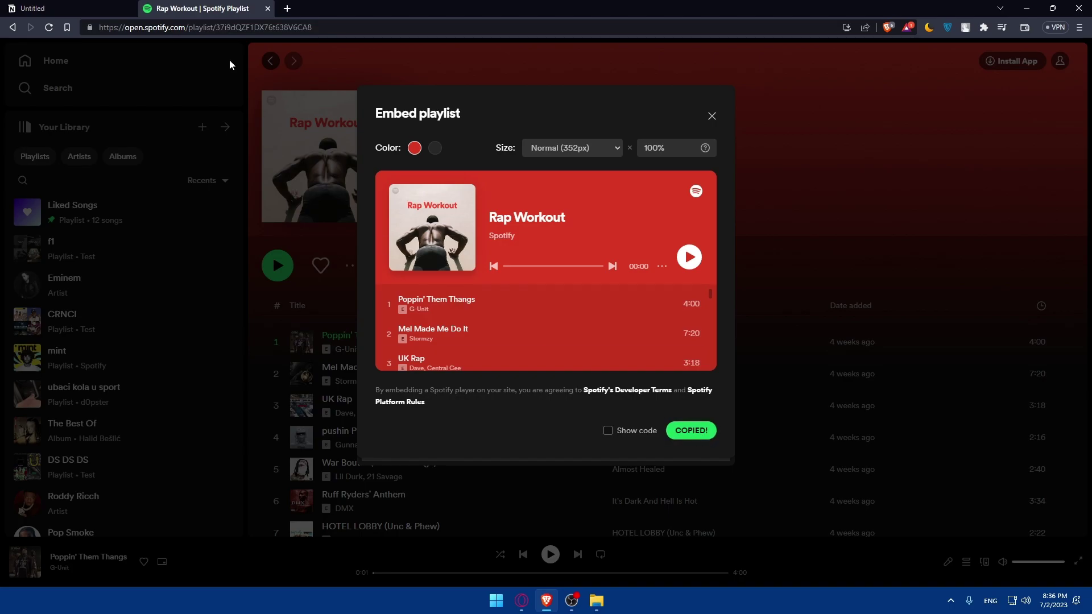
left_click(82, 6)
key("Escape")
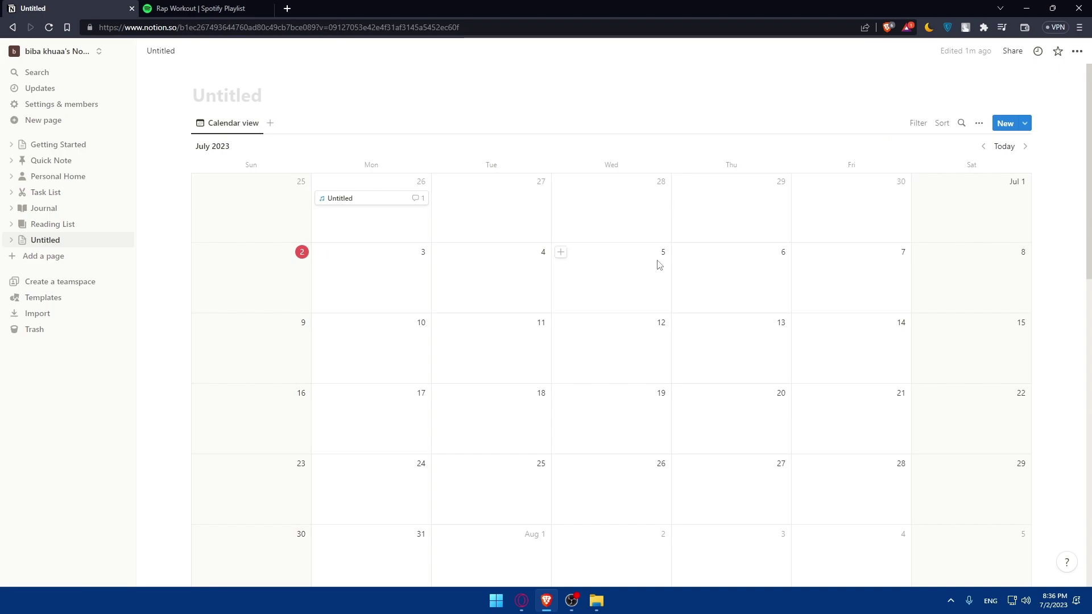
- Create a July 5 entry with the playlist embed code pasted as its comment and as a new tag
left_click(561, 252)
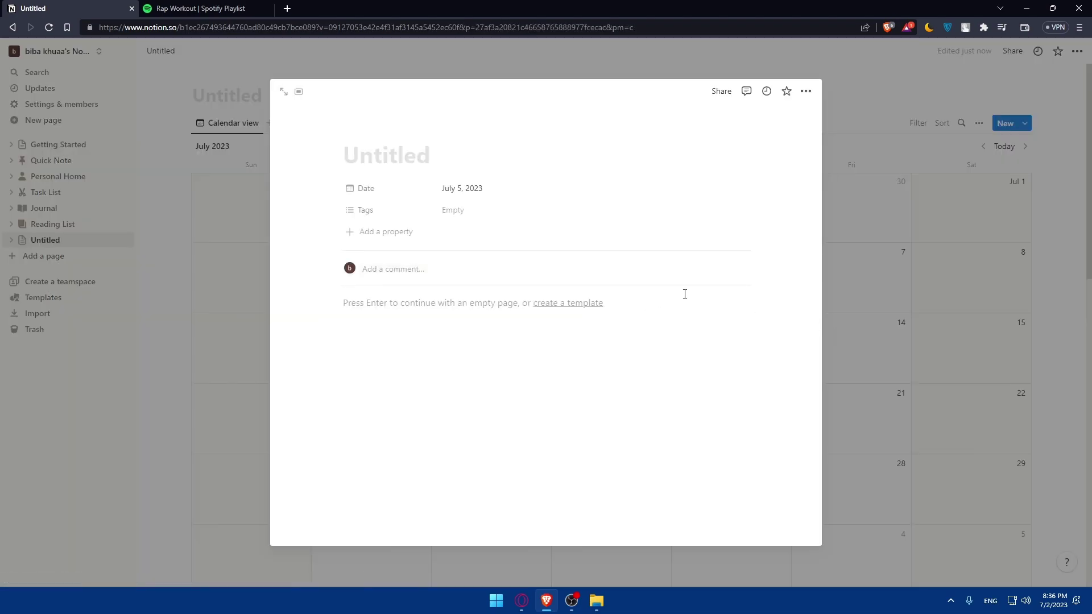
left_click(409, 269)
key("ctrl+v")
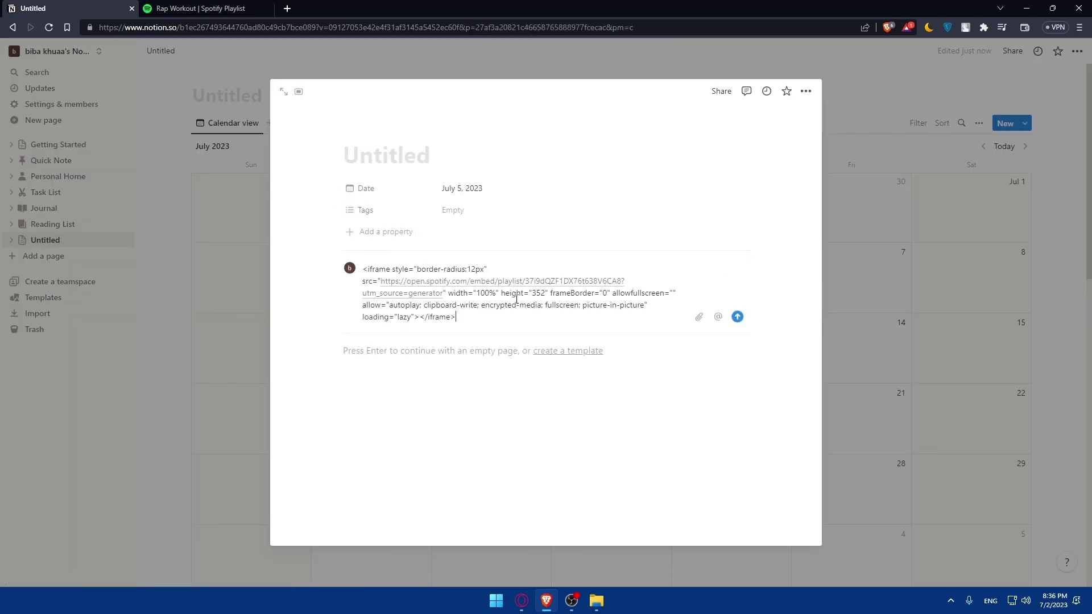
left_click(458, 212)
key("ctrl+v")
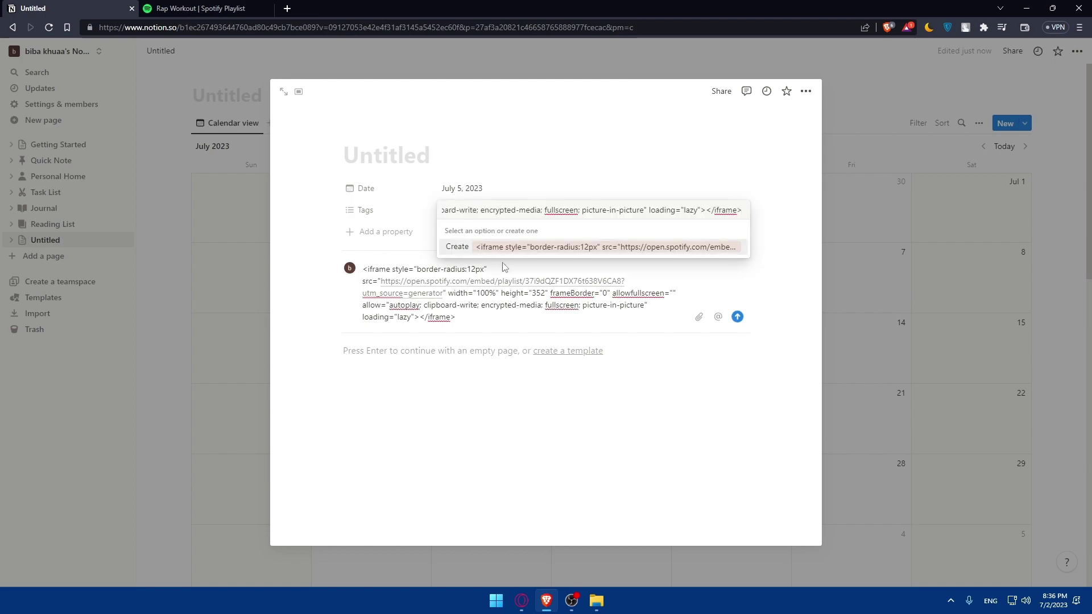
key("Return")
left_click(396, 149)
- Title the July 5 entry 'gym day' and close it
left_click(389, 155)
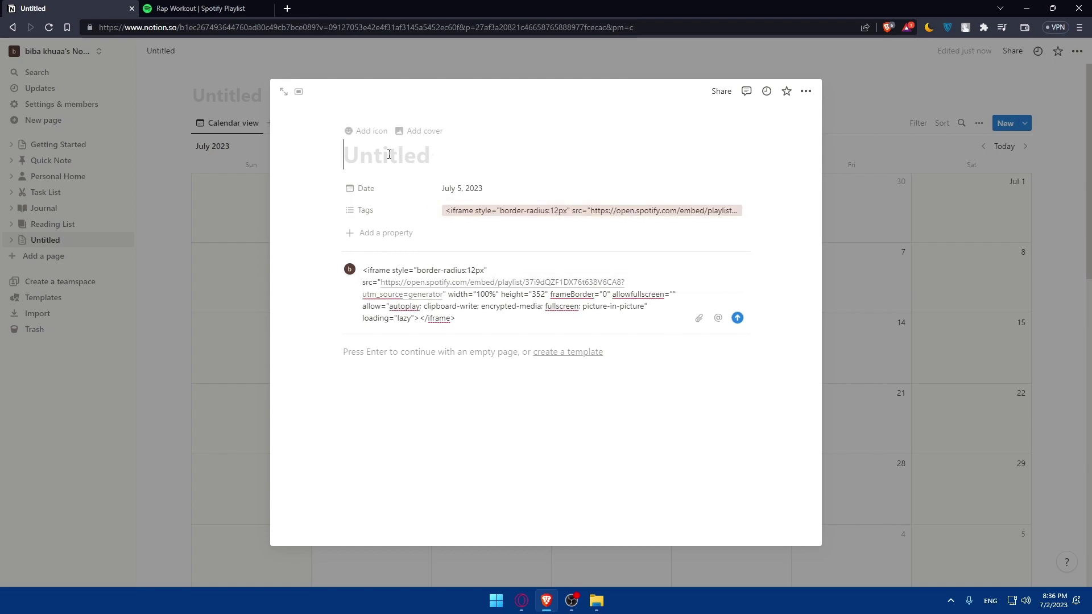
type("gym day")
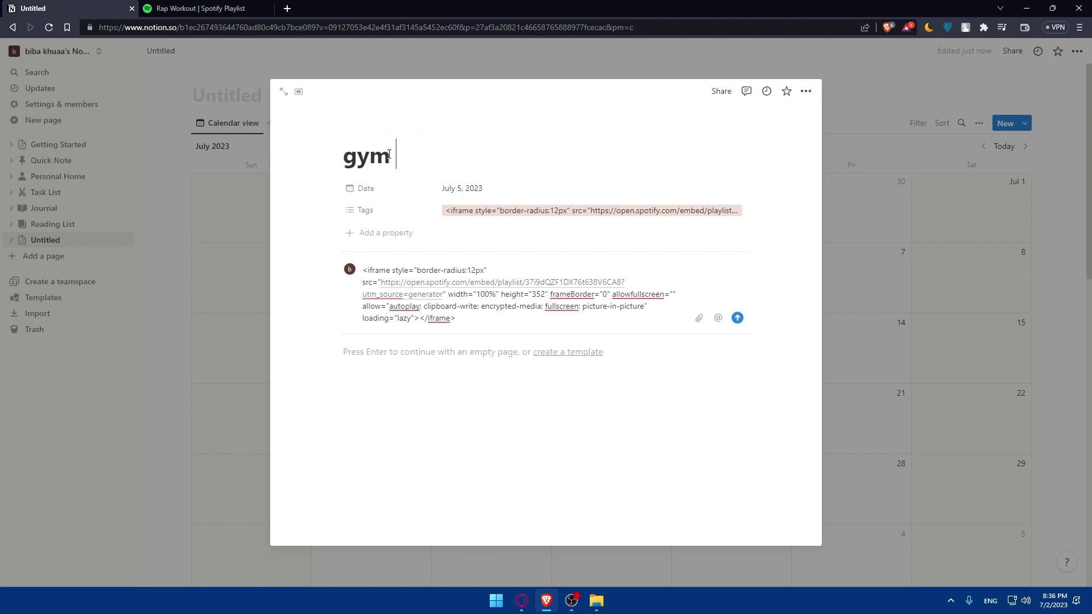
left_click(893, 200)
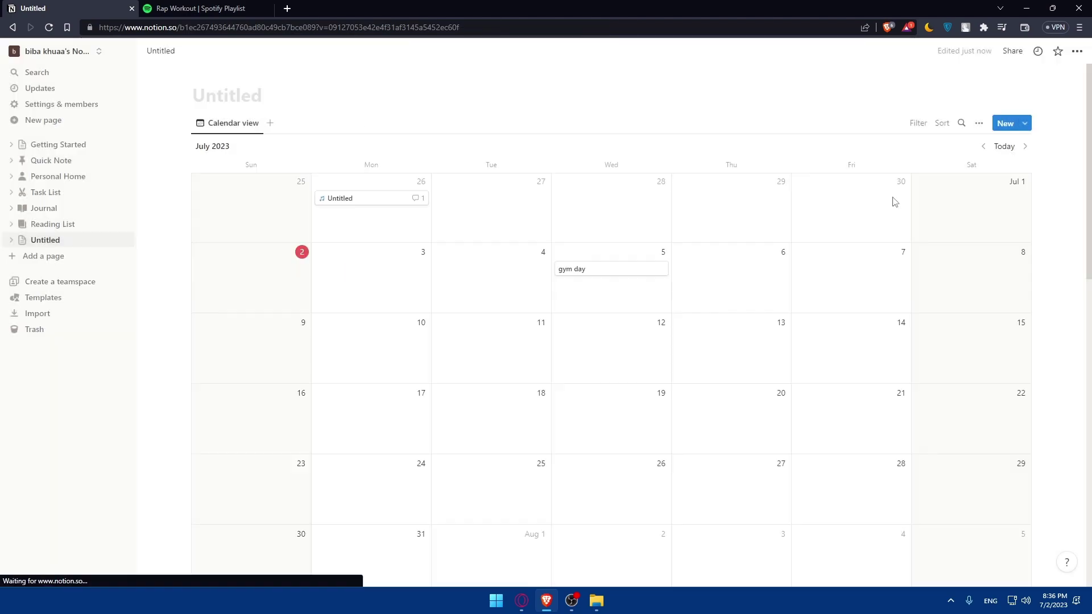
- Test the gym day comment's playlist link by playing and pausing it, then close the tab
left_click(593, 271)
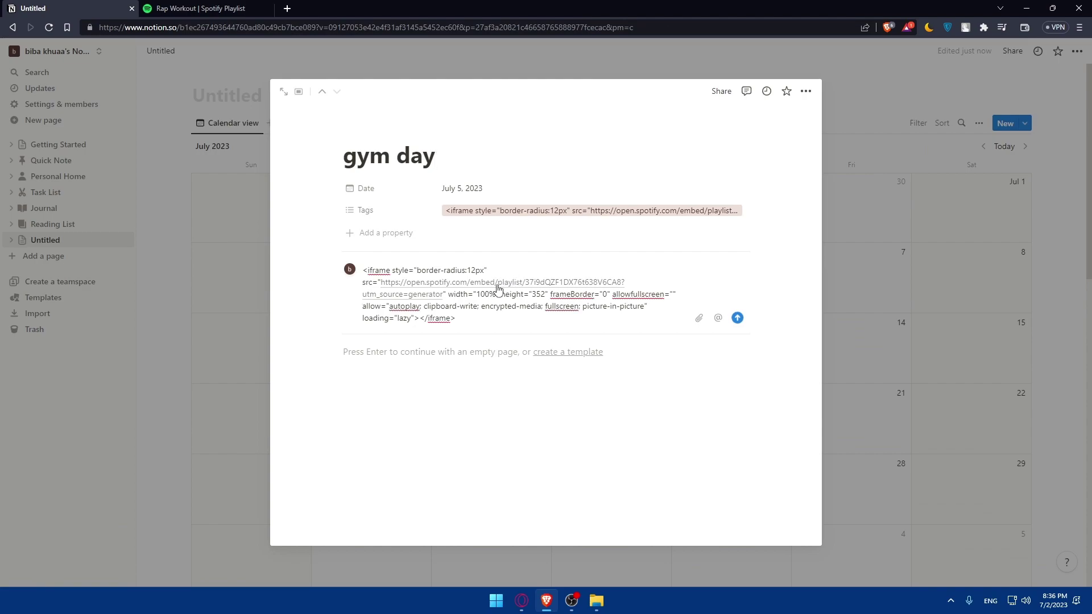
left_click(493, 285)
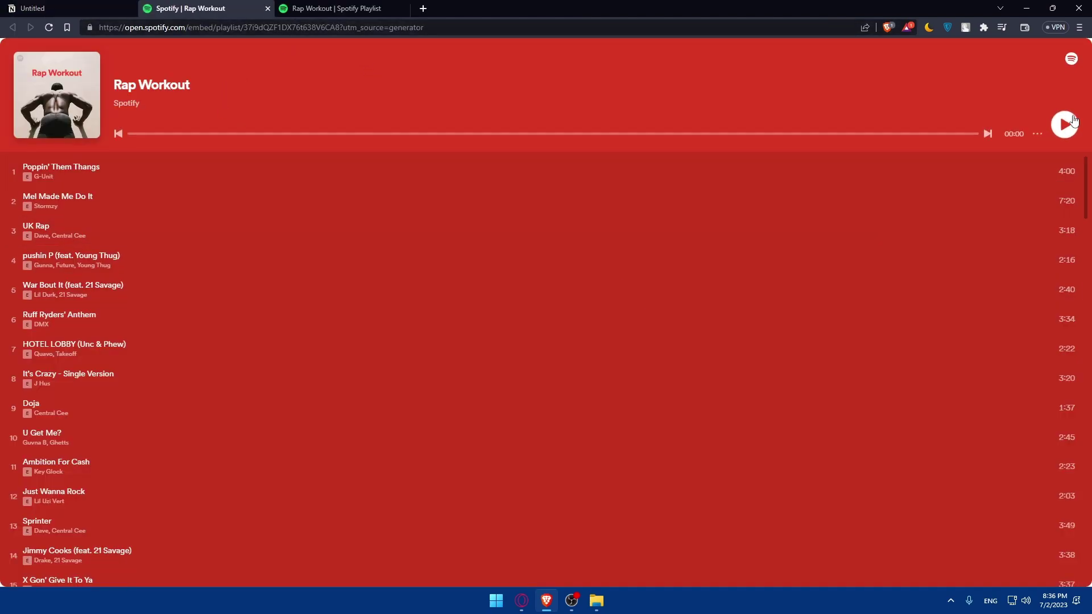
left_click(1065, 124)
left_click(1067, 127)
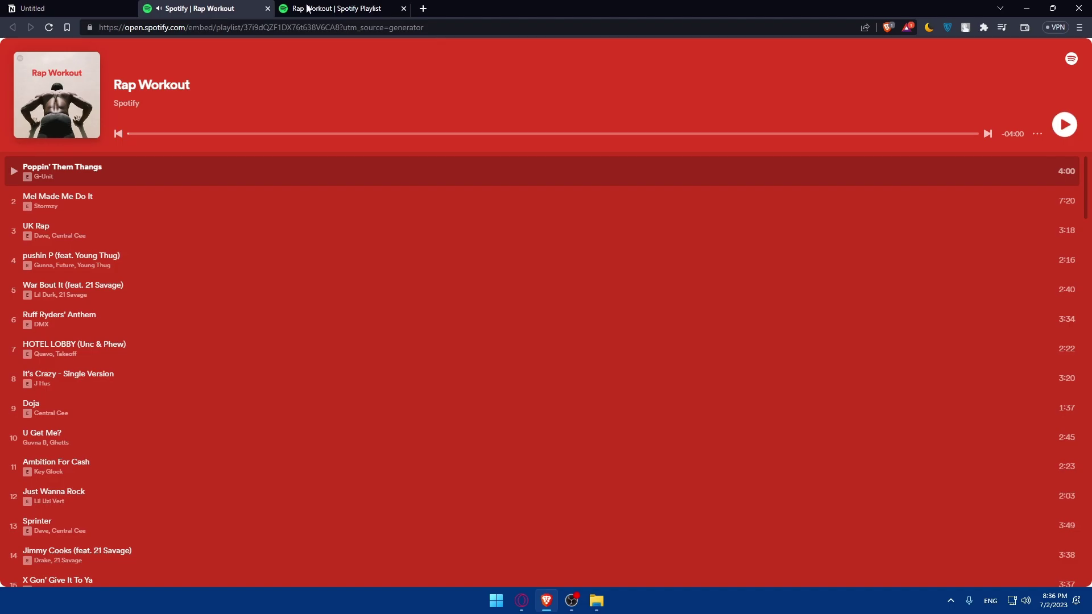
left_click(268, 8)
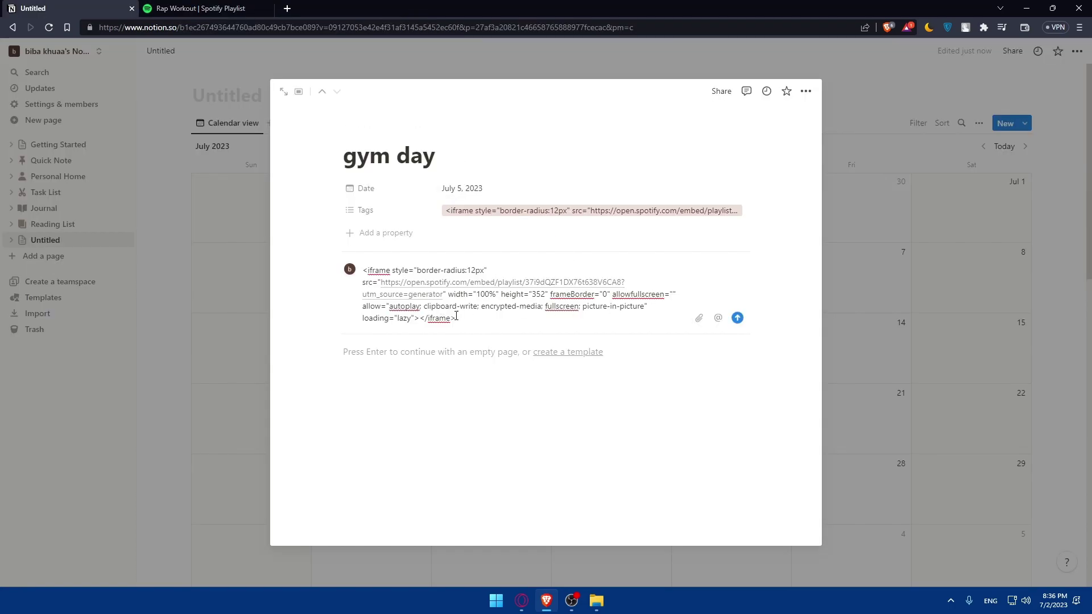
- Trim the comment's embed code down to the bare playlist link and open it to check
left_click_drag(457, 316, 351, 271)
key("BackSpace")
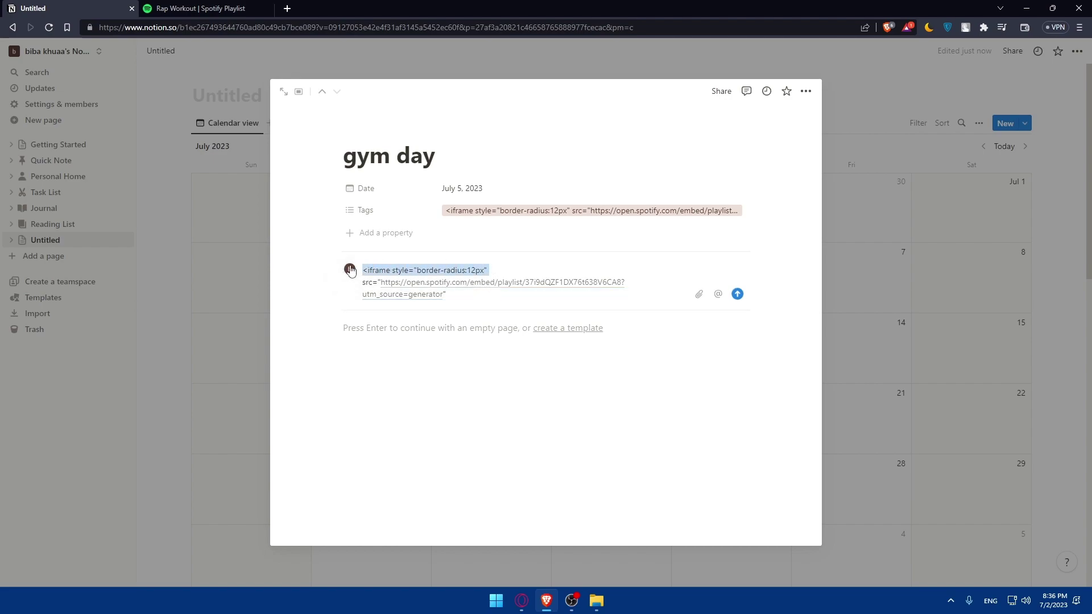
key("BackSpace")
key("Delete")
key("Delete")
key("Delete")
key("Delete")
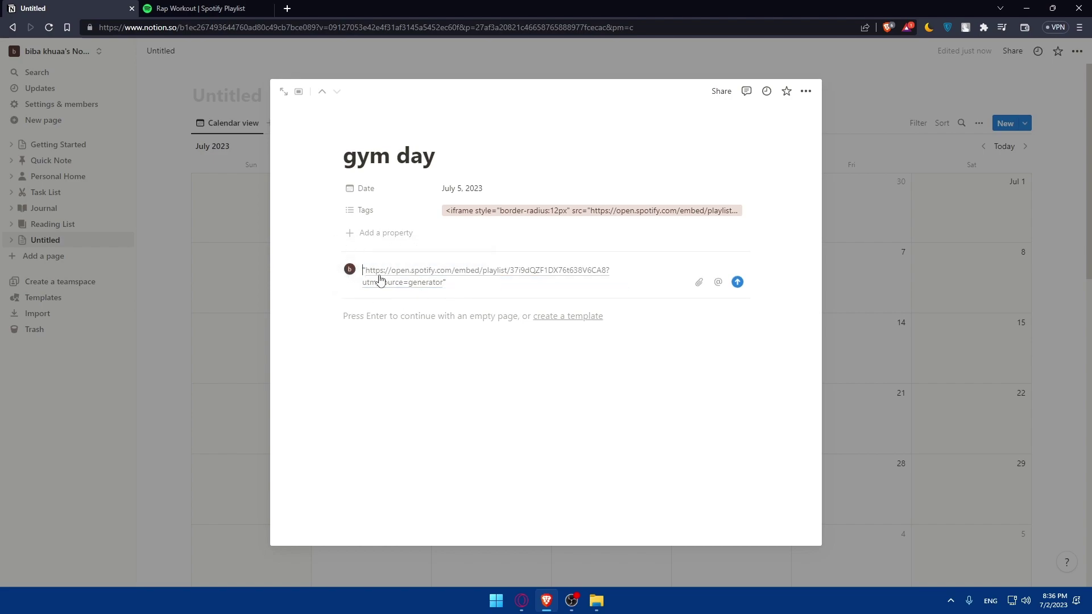
left_click(407, 278)
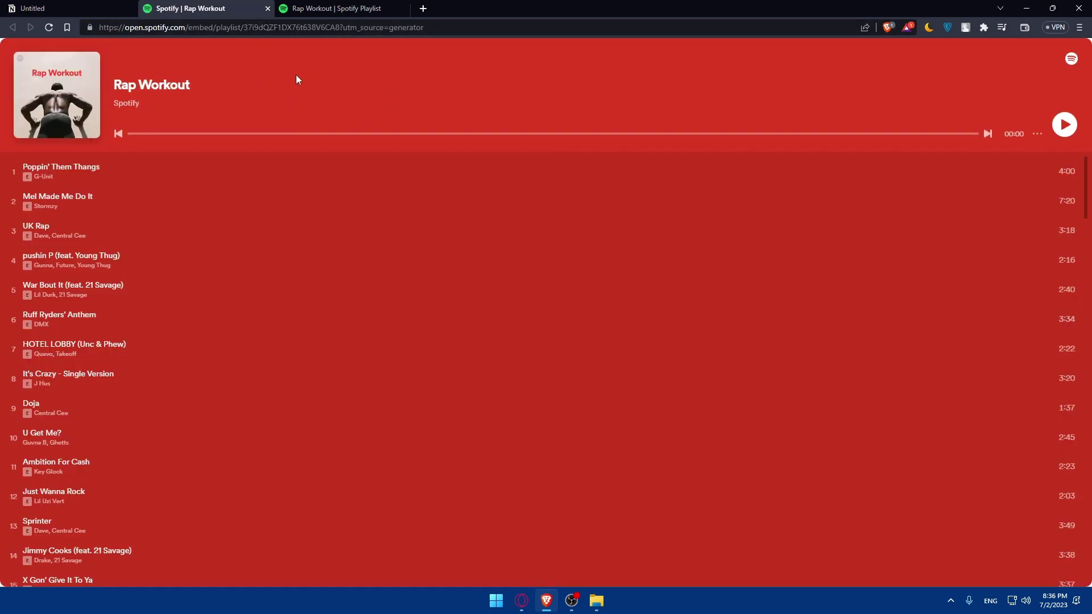
- Close the Spotify playlist tab and the gym day entry to show the July 2023 calendar
left_click(268, 10)
left_click(264, 10)
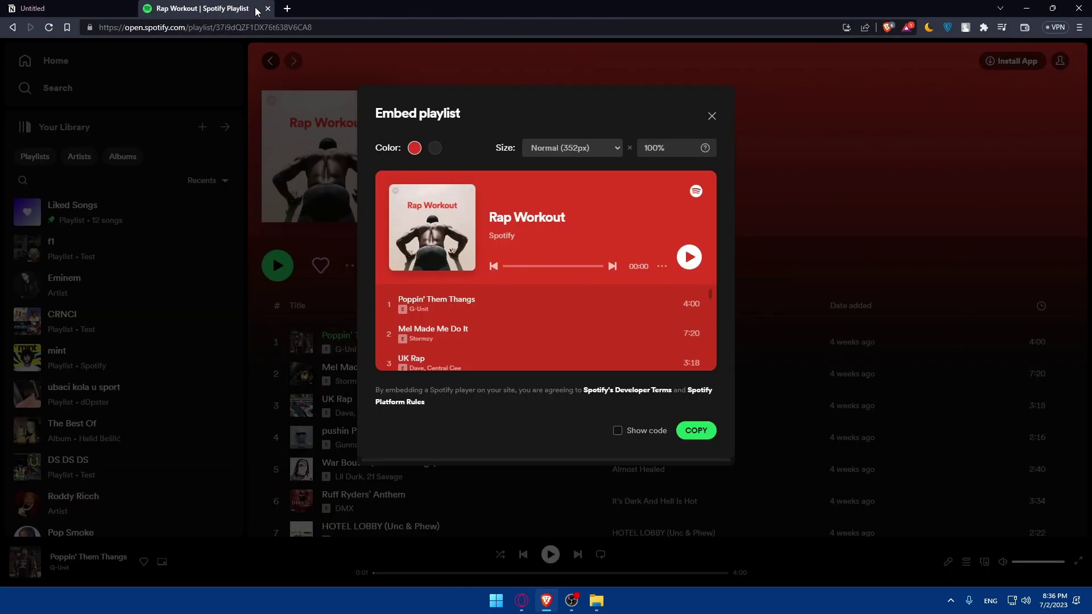
left_click(269, 9)
key("Escape")
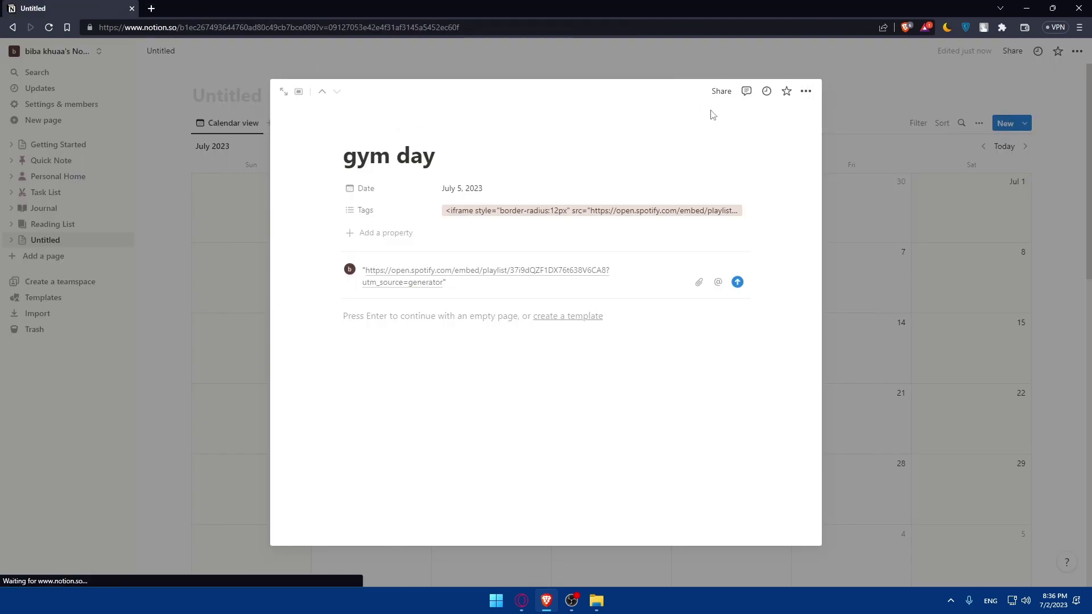
left_click(108, 240)
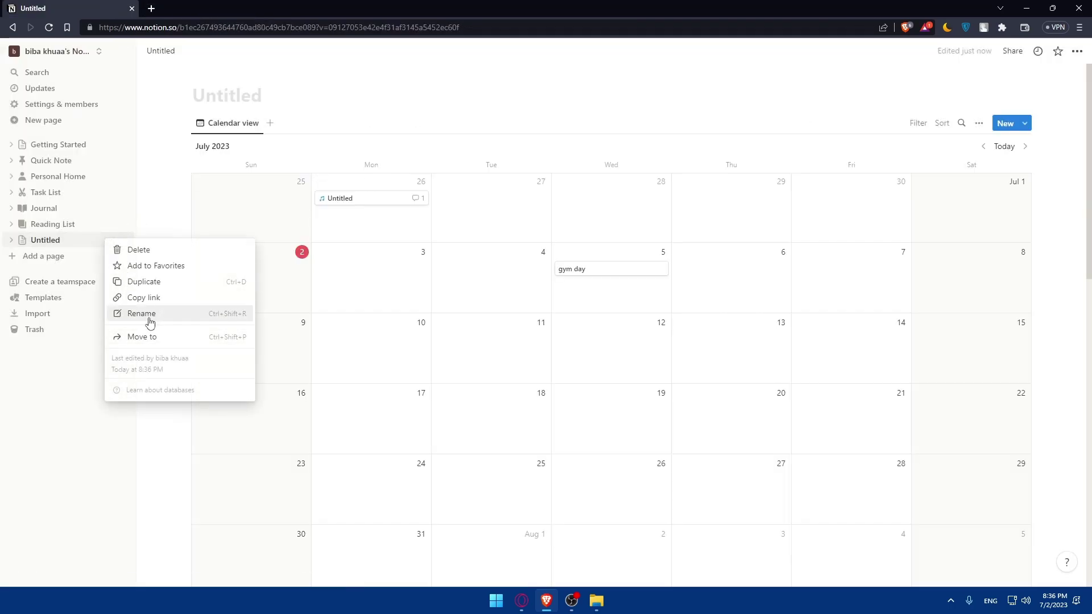
- Delete the Untitled calendar page from the sidebar and switch to the other browser
left_click(145, 249)
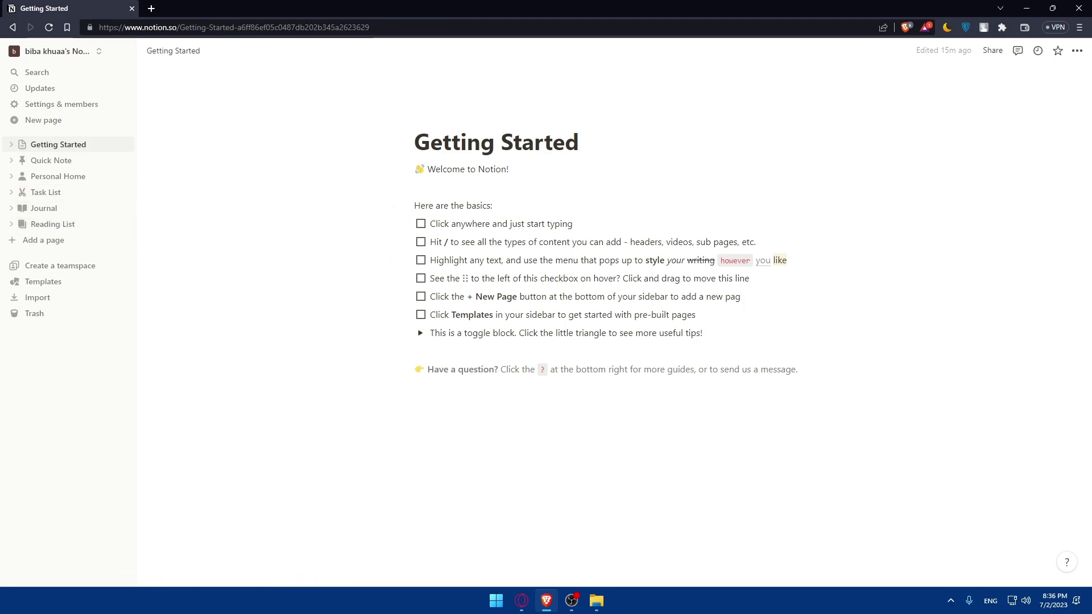
key("super+1")
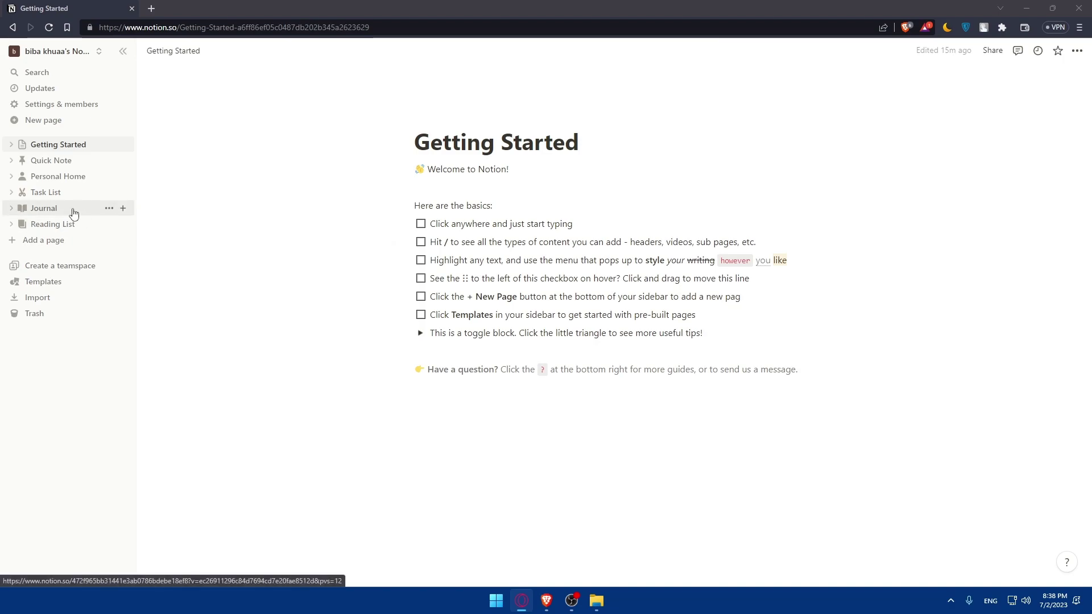
- Add a new page and try its layout, AI drafting and block-type options, then dismiss them
left_click(20, 240)
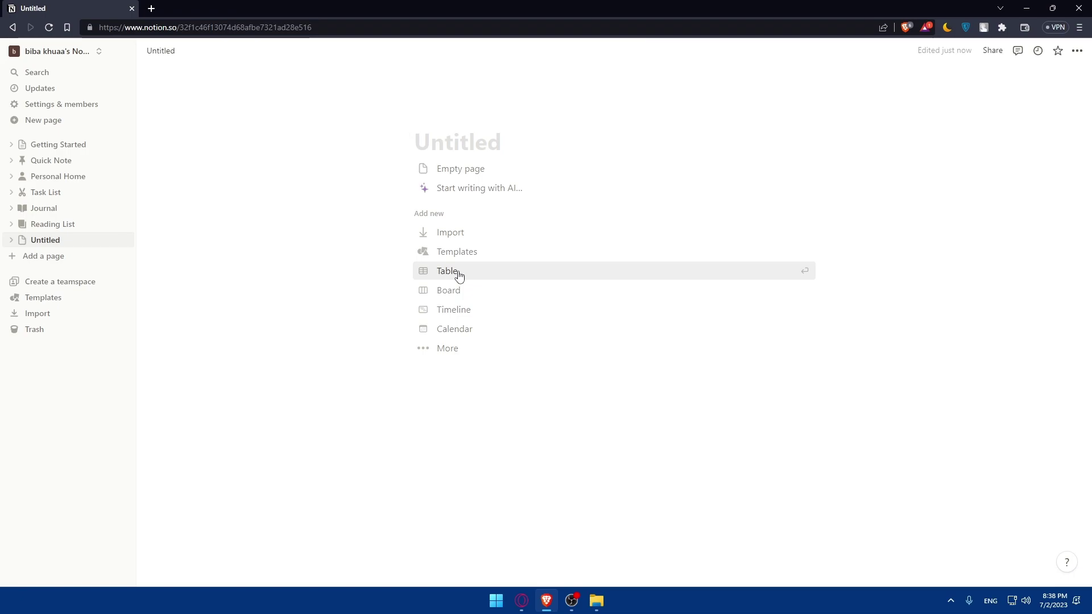
left_click(438, 349)
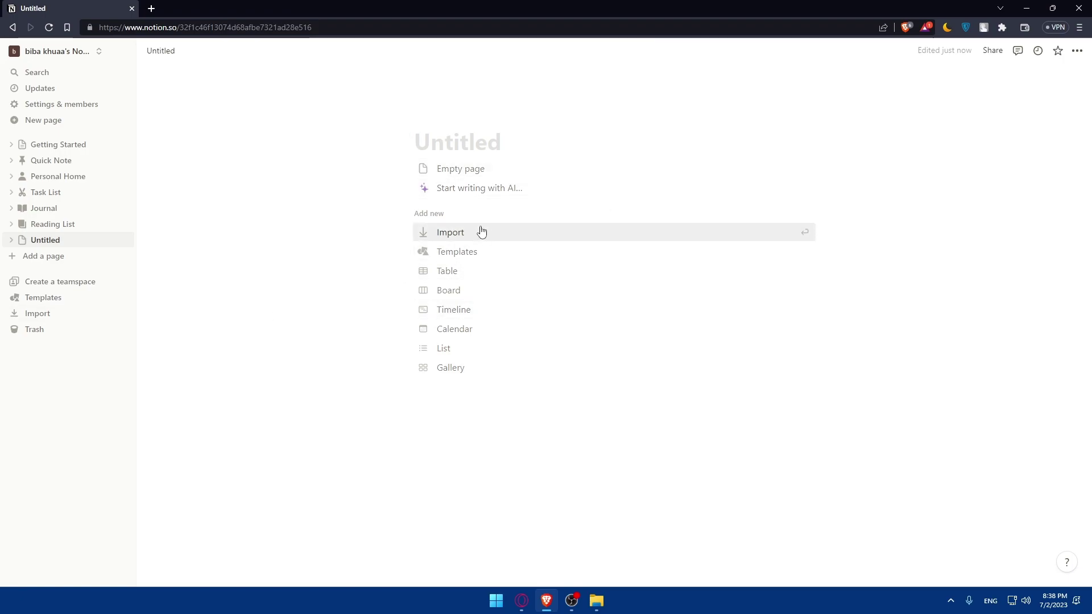
left_click(498, 194)
scroll(478, 252, "down", 2)
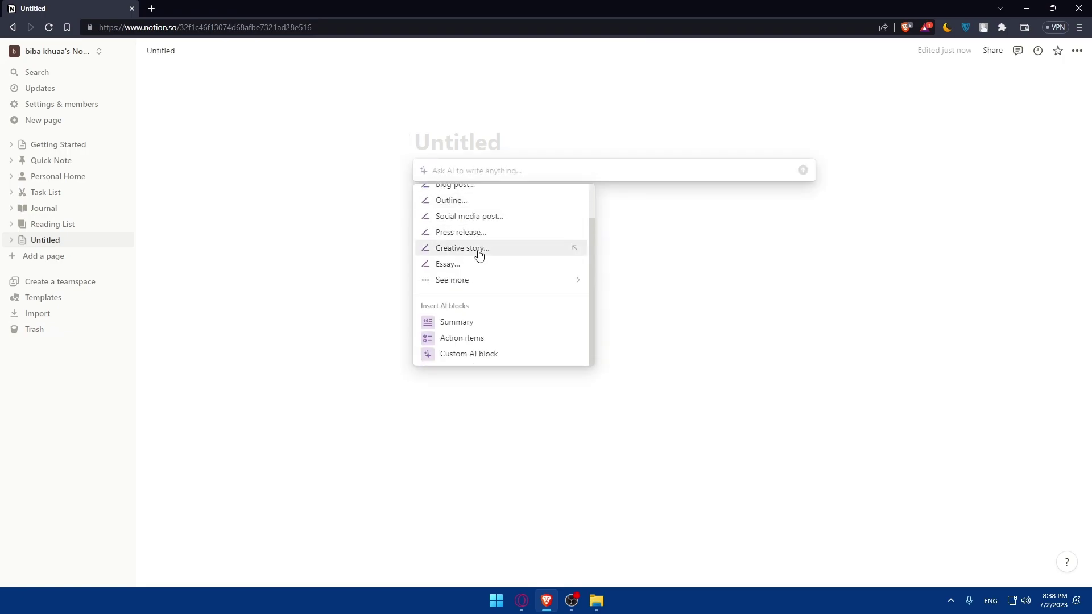
scroll(465, 234, "up", 2)
left_click(668, 236)
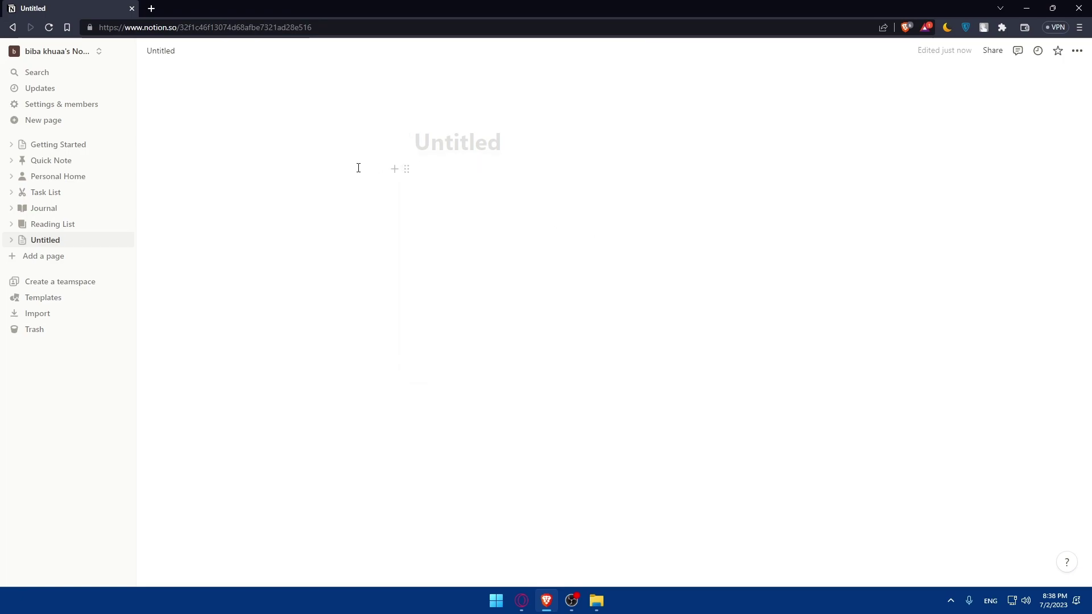
left_click(395, 169)
left_click(317, 178)
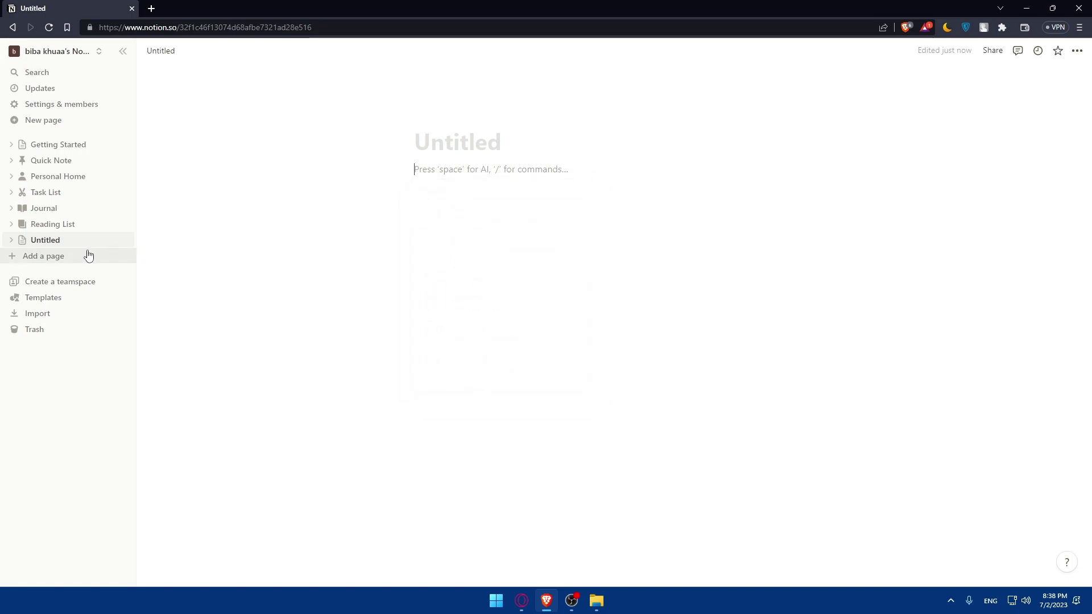
- Move that Untitled page to the trash and create another one as an Empty page
left_click(106, 240)
left_click(134, 248)
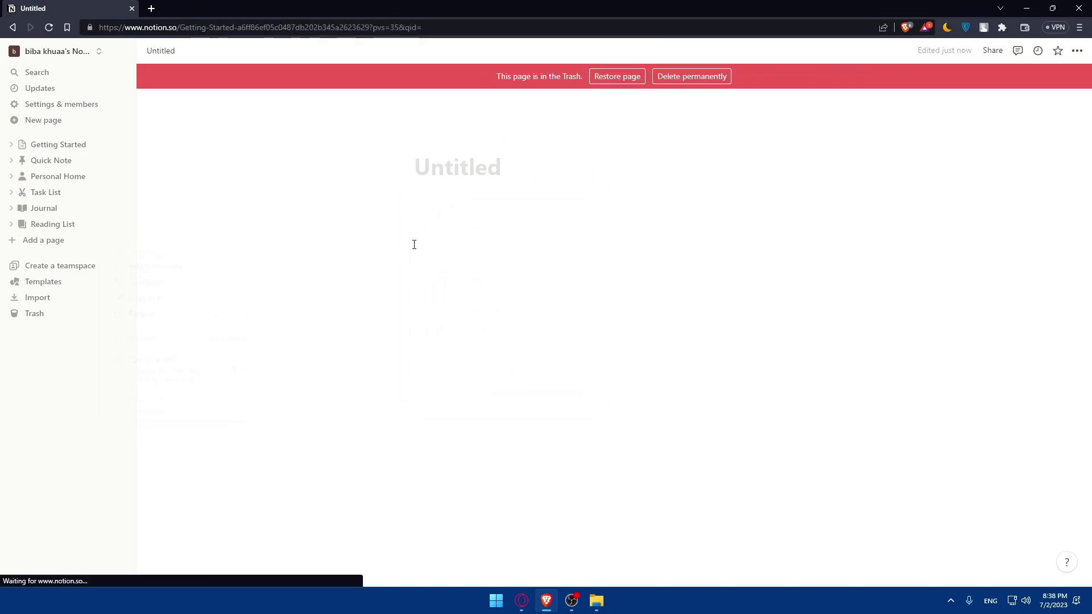
left_click(43, 240)
left_click(464, 170)
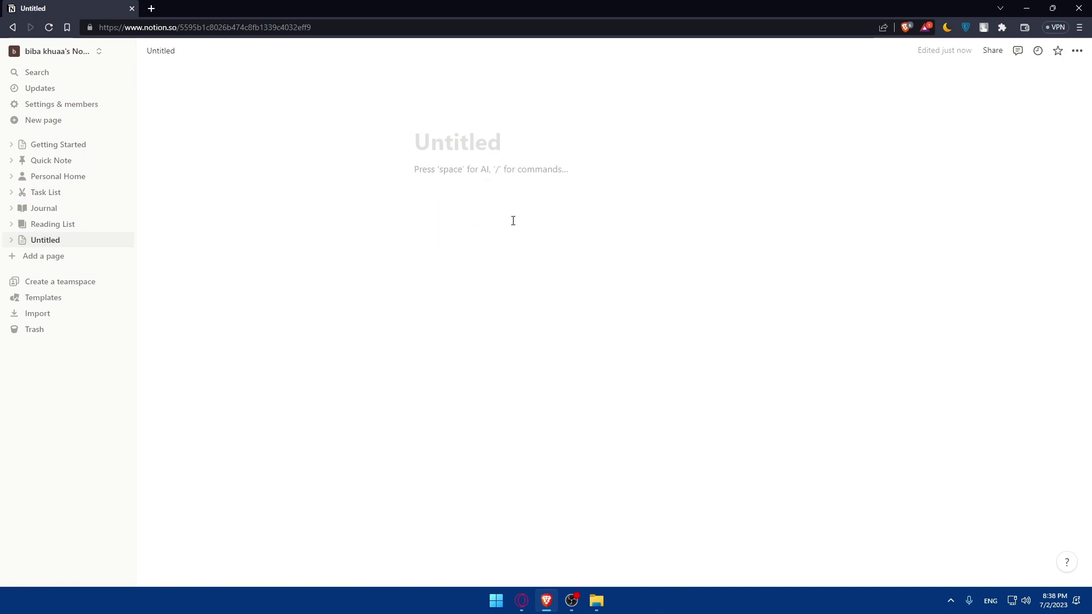
- Clear the stray text and turn the first line into a to-do item using the / menu
type("asd")
key("BackSpace")
key("BackSpace")
key("BackSpace")
key("BackSpace")
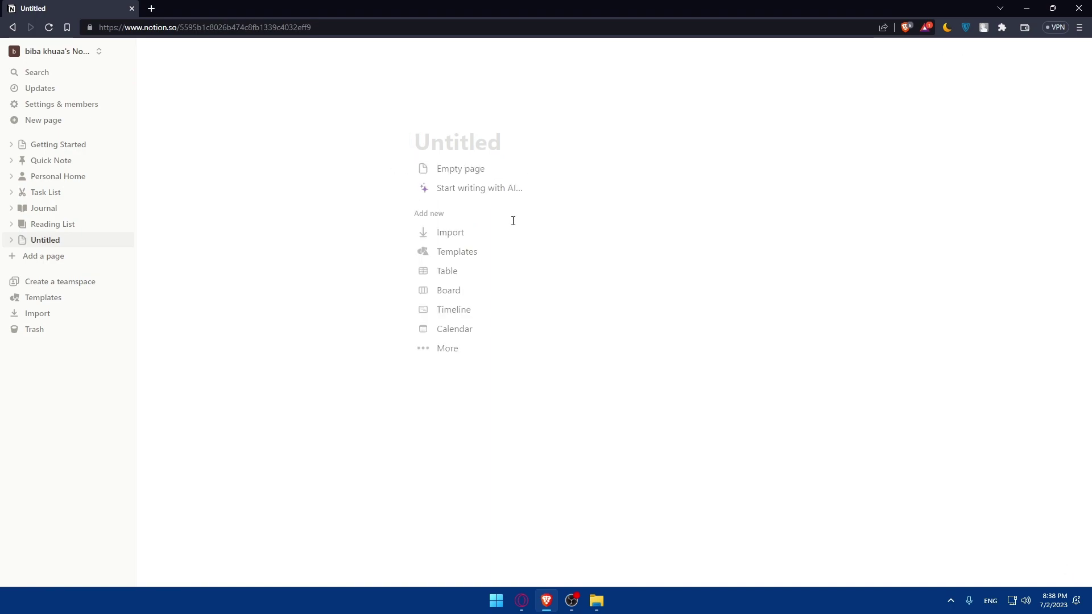
left_click(477, 175)
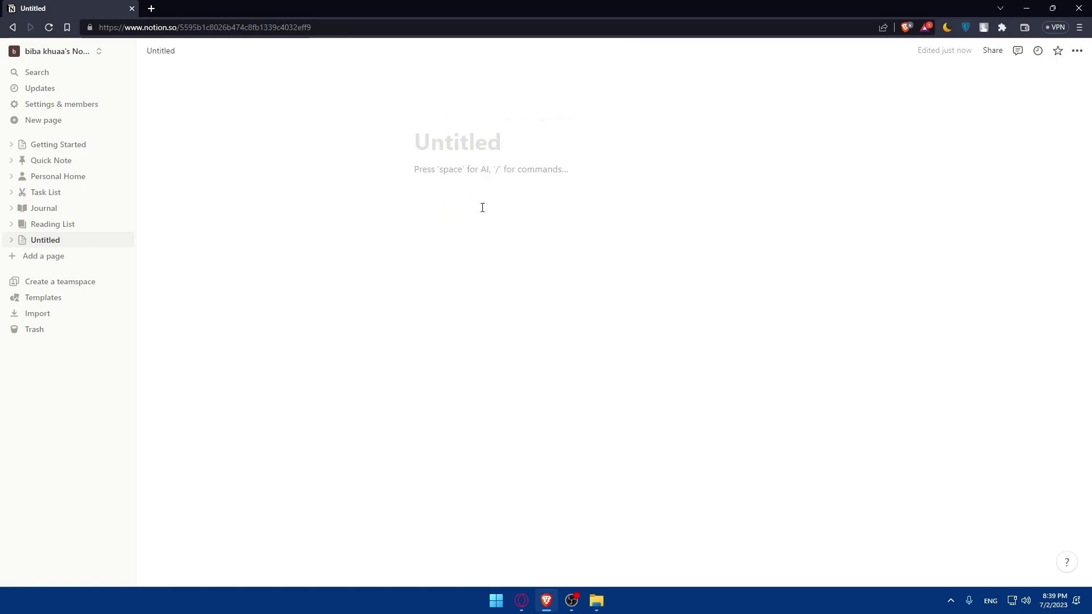
type("/")
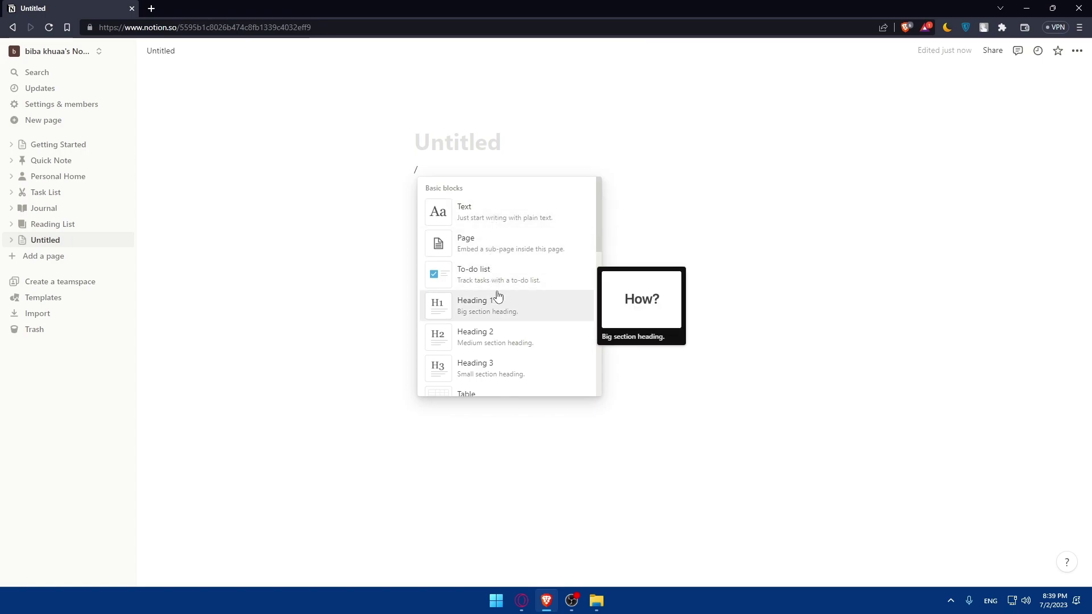
scroll(504, 295, "down", 10)
scroll(500, 300, "up", 9)
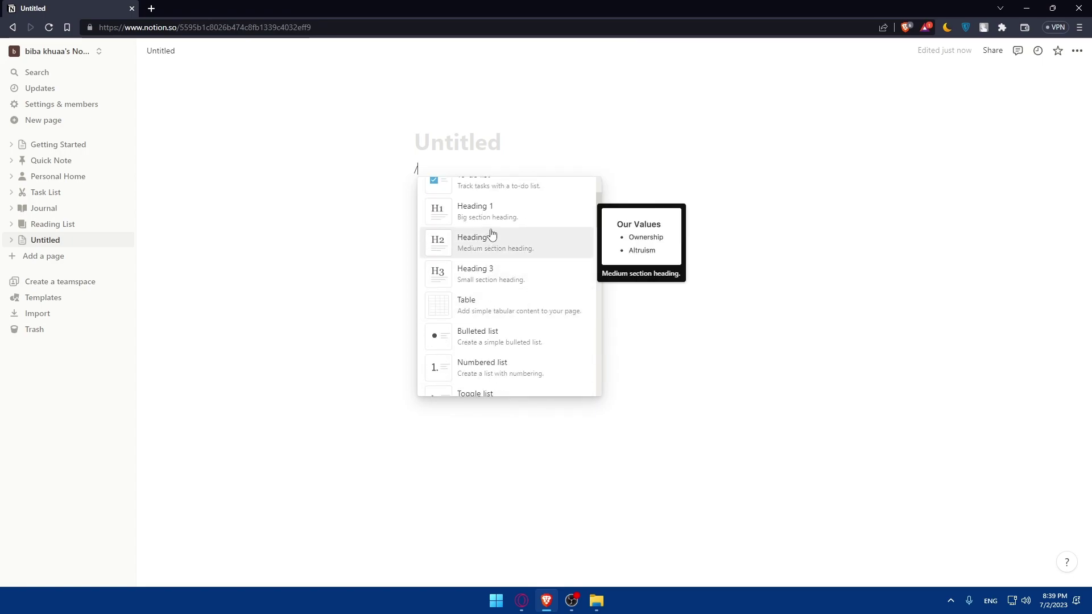
scroll(492, 233, "up", 2)
left_click(463, 279)
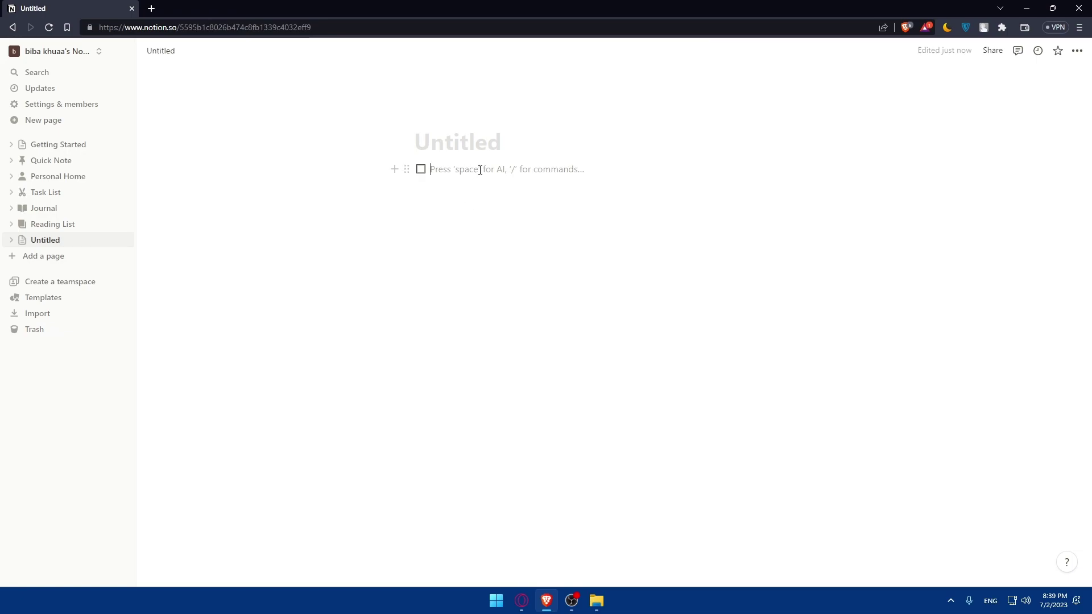
- Enter the to-do text 'go shopping (get bananas)' and tick its checkbox
type("go sh")
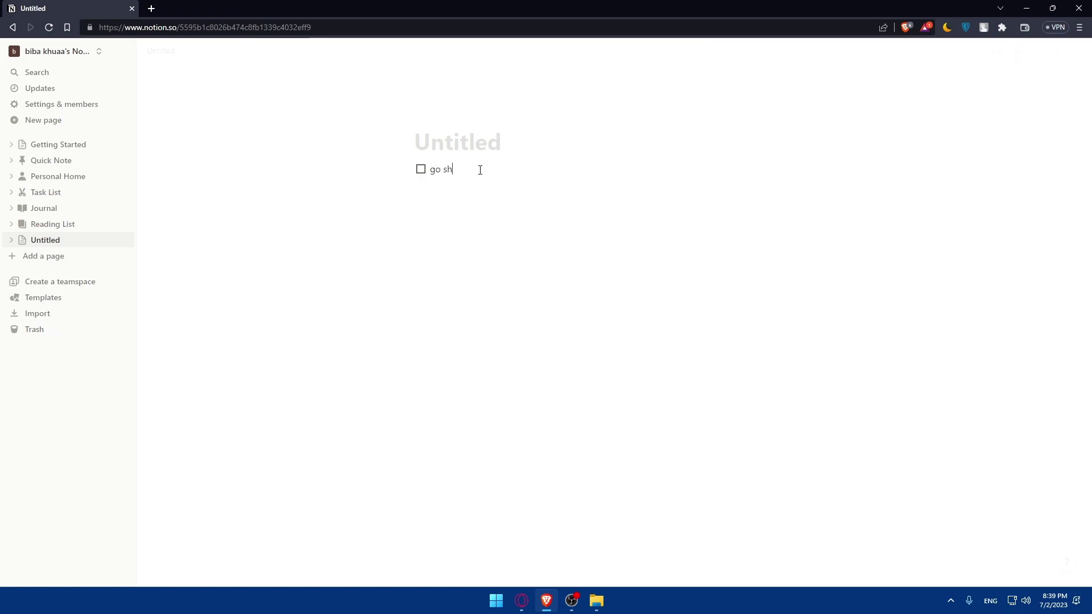
type("opping")
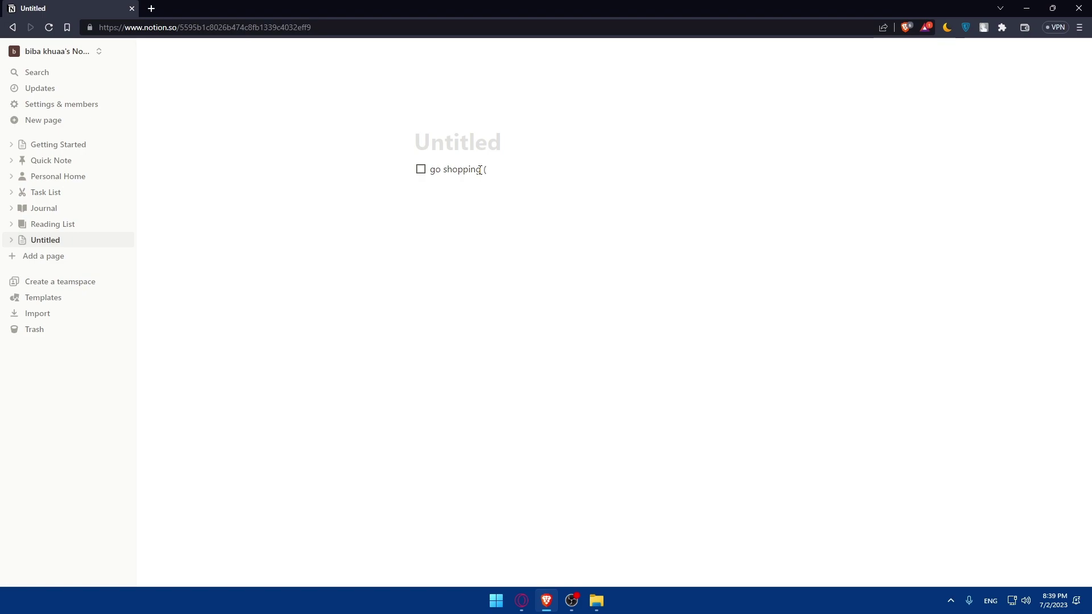
type(" (get bannanas")
type(")")
key("Return")
left_click(421, 171)
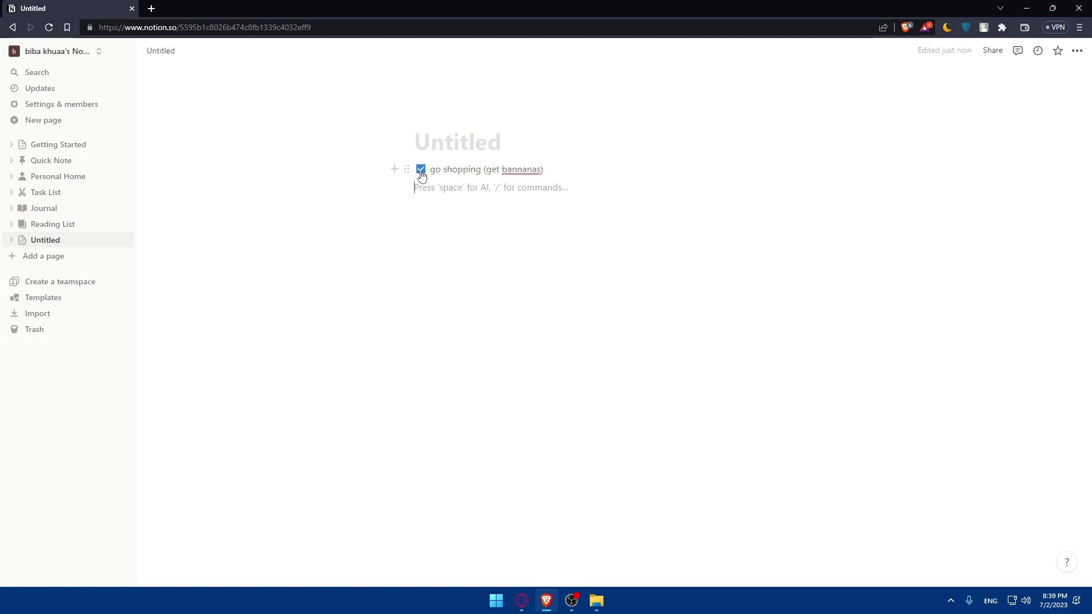
- Correct the misspelled 'bannanas' to 'bananas', untick the to-do, and add an empty line below
double_click(522, 170)
left_click(526, 170)
left_click_drag(549, 169, 502, 170)
right_click(519, 171)
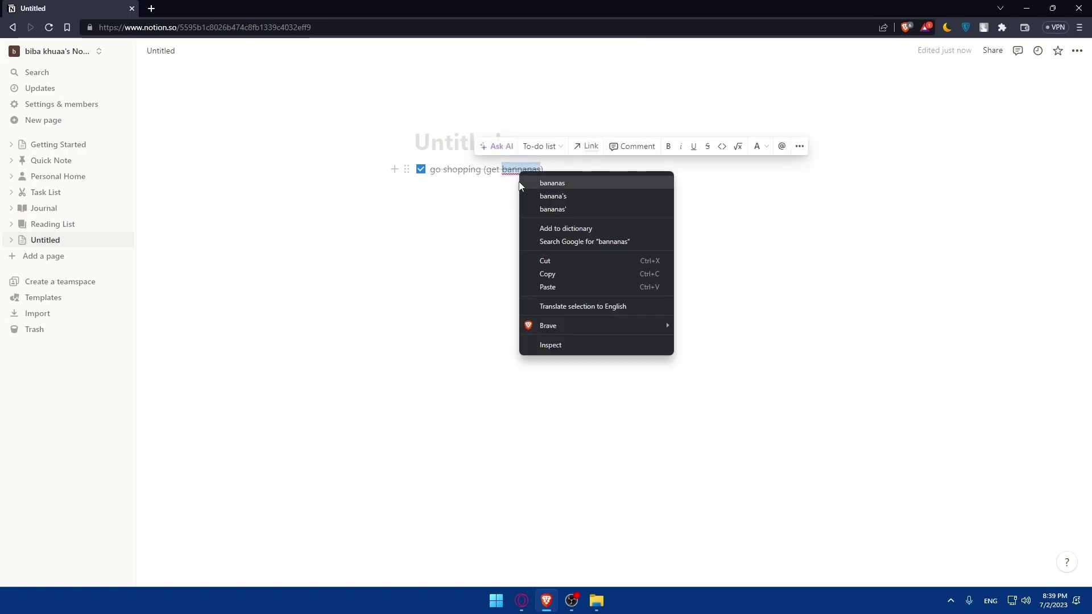
left_click(551, 183)
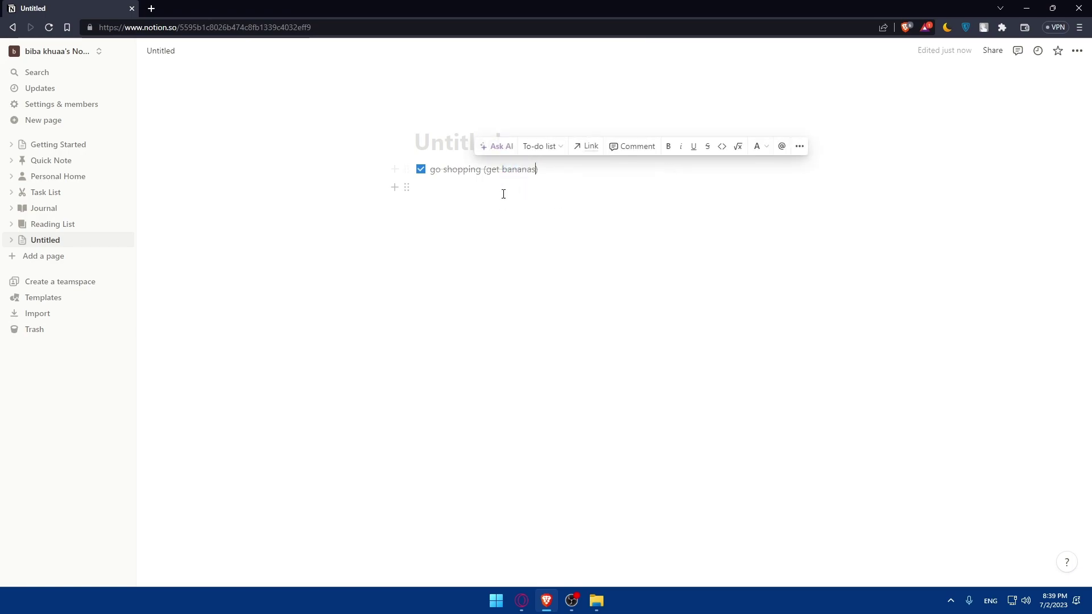
left_click(421, 170)
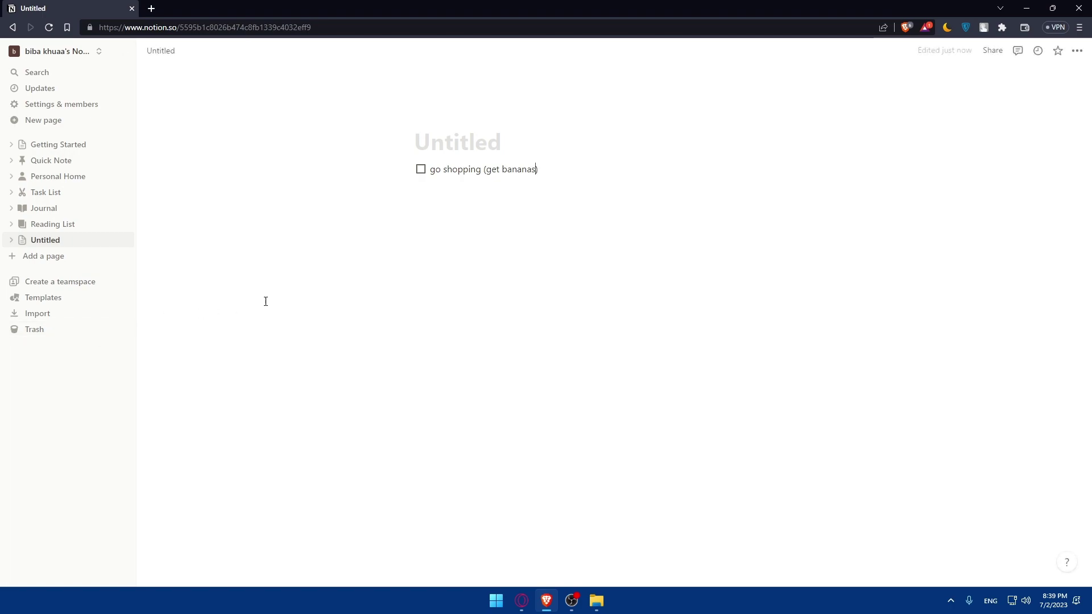
left_click(556, 426)
right_click(699, 608)
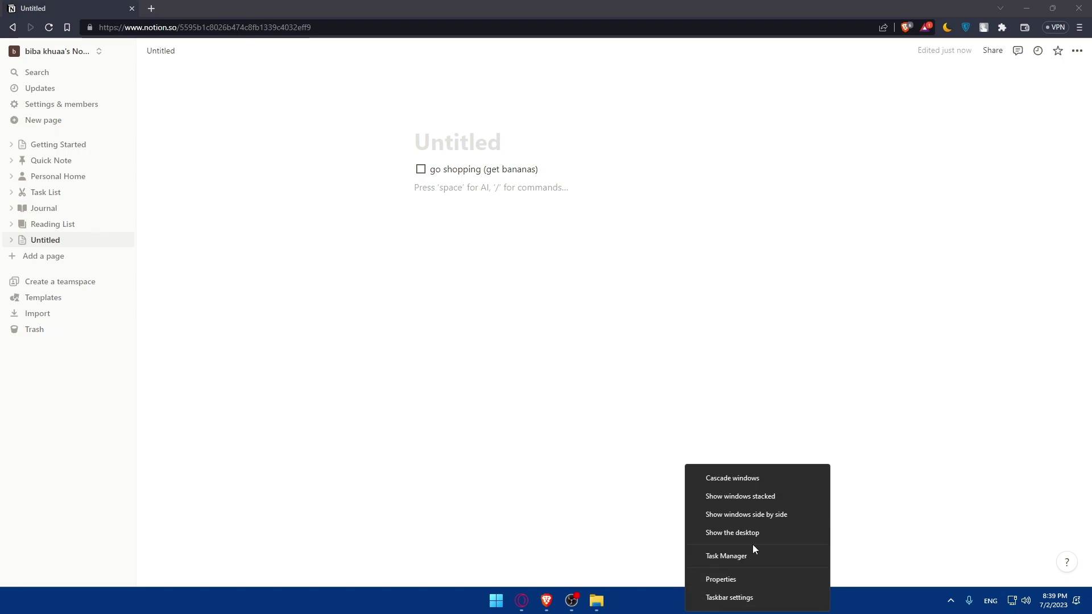
left_click(739, 554)
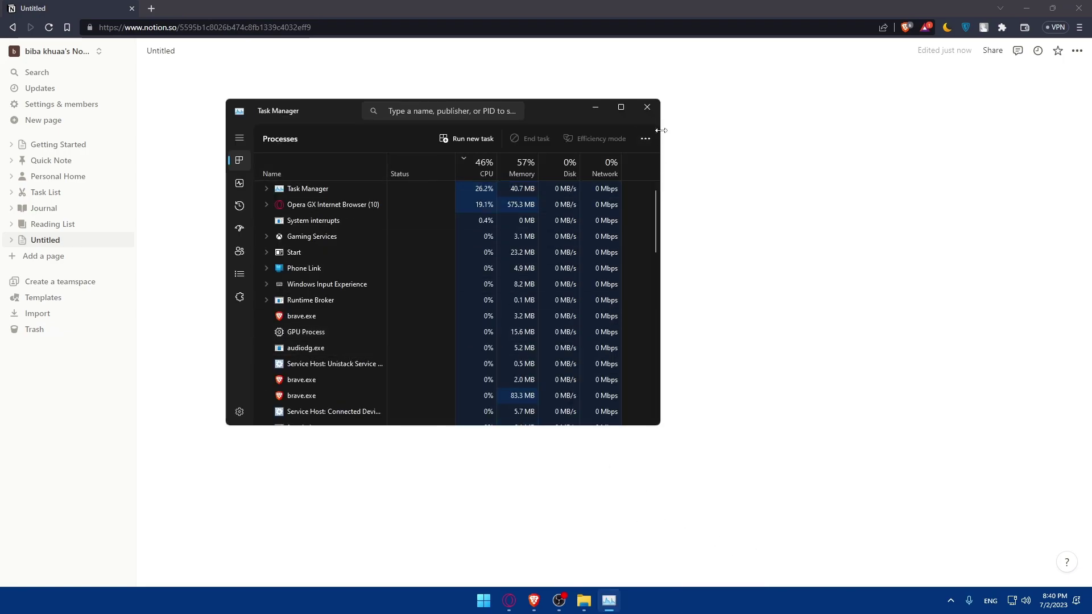
left_click(647, 107)
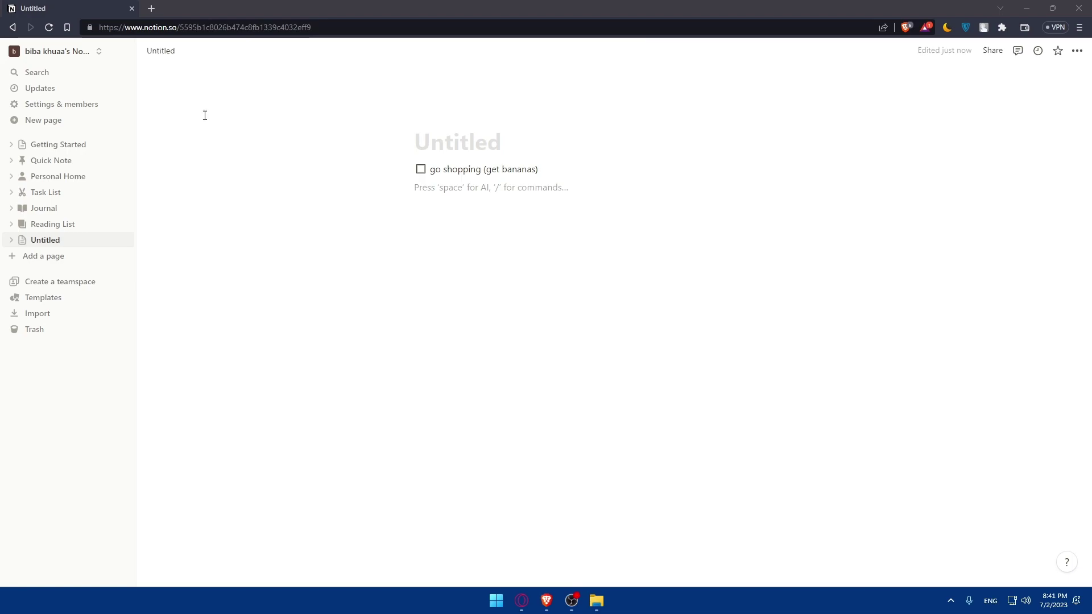
left_click(96, 105)
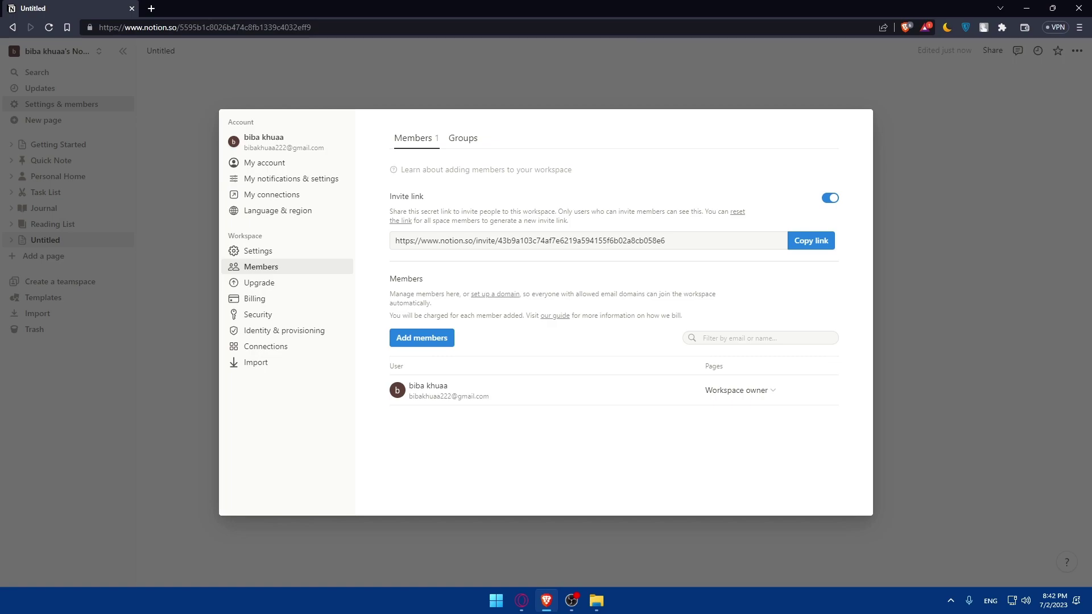
left_click(961, 197)
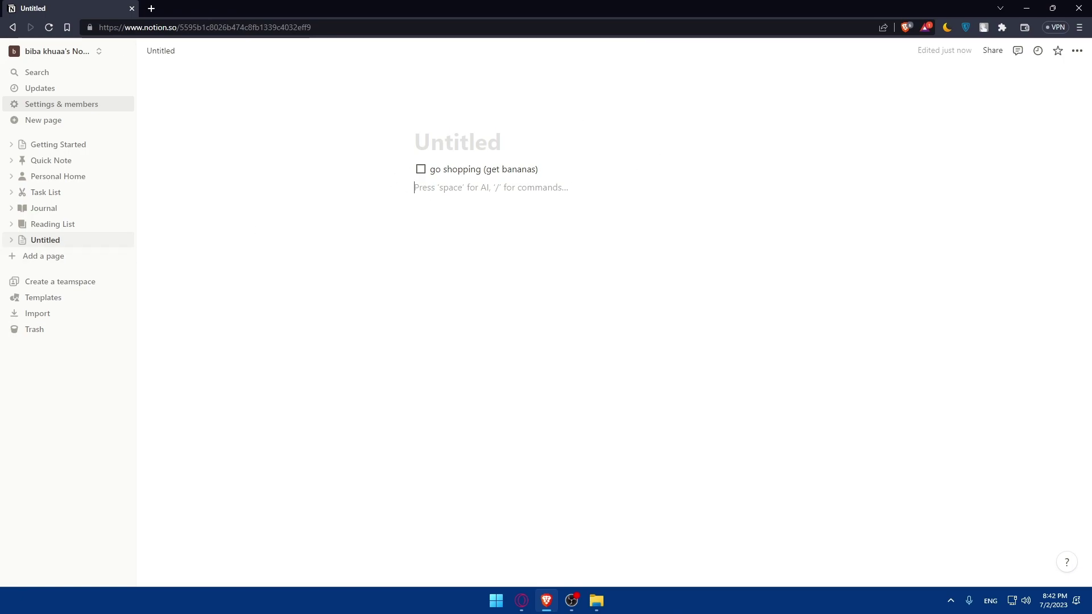
left_click(521, 601)
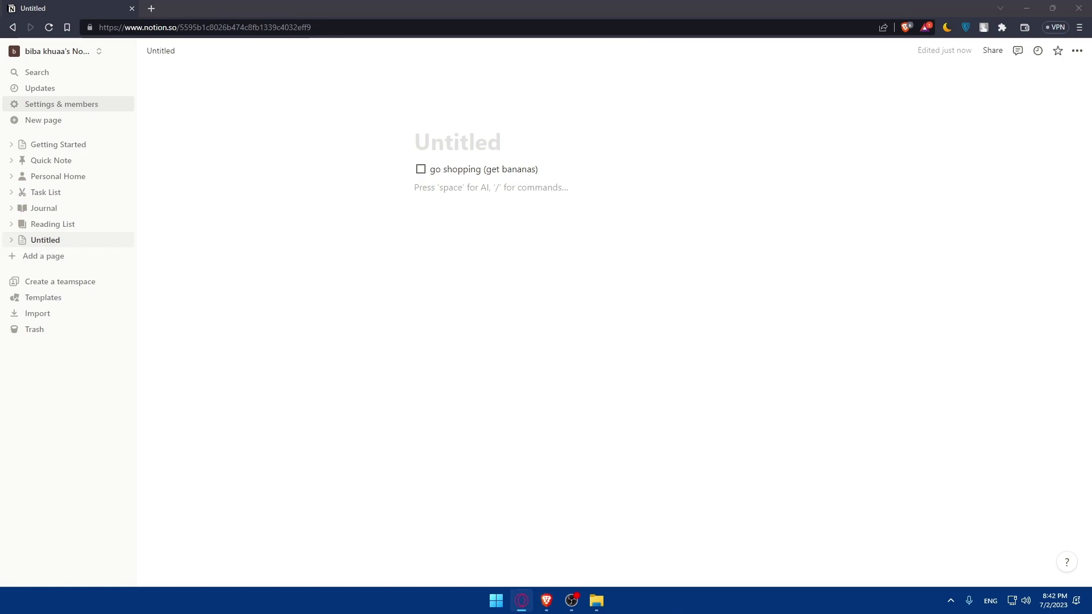